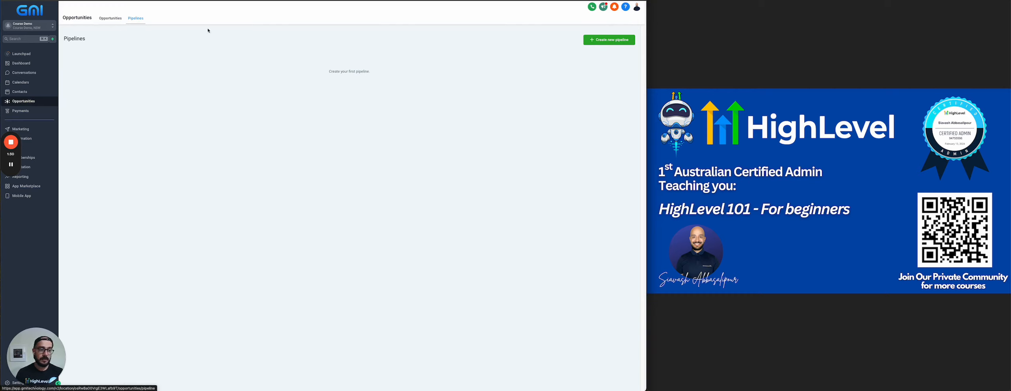
Create and save My Free eBook Pipeline with stages New lead, Free ebook Download and Appt booked.
left_click(609, 40)
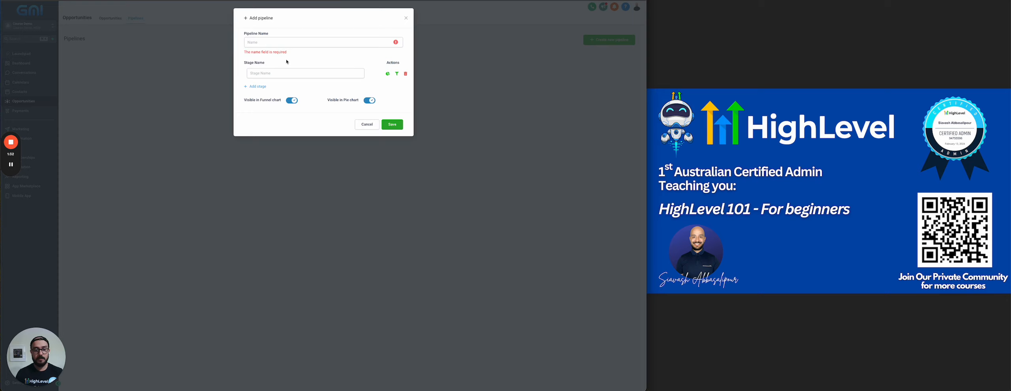
left_click(257, 43)
type("My Free e")
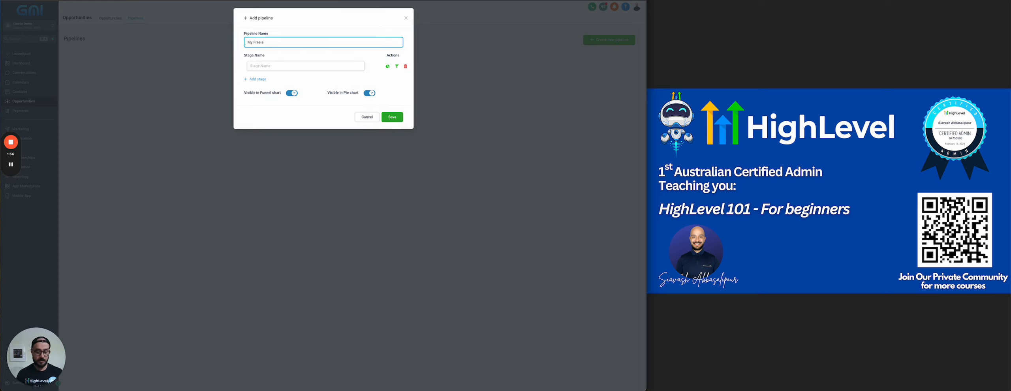
type("Book Pipeli")
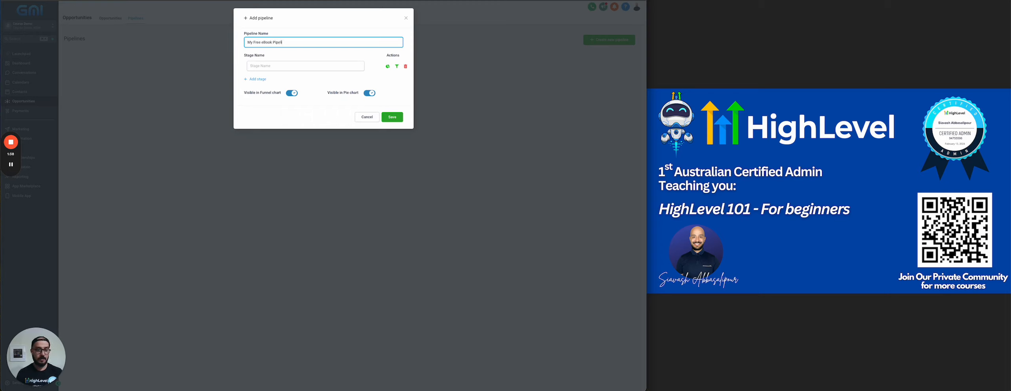
type("ne")
key("Tab")
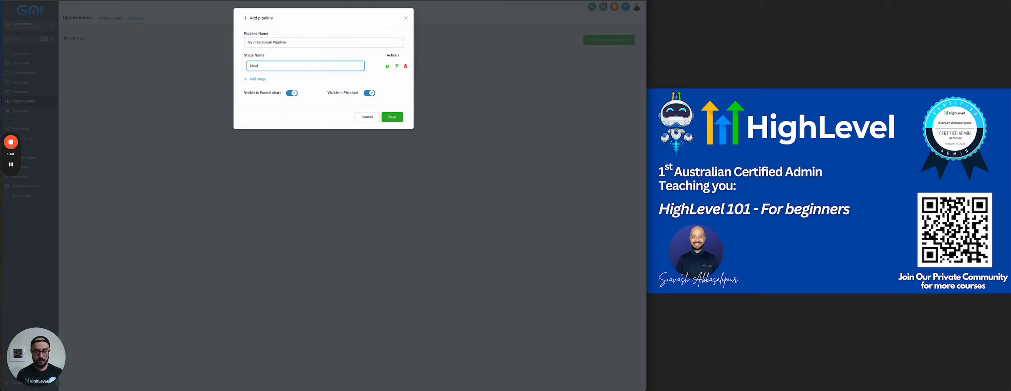
type("New lead")
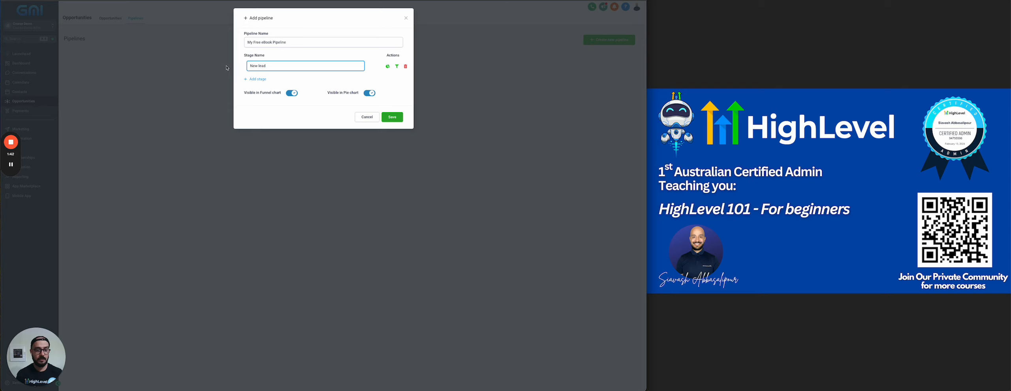
left_click(255, 79)
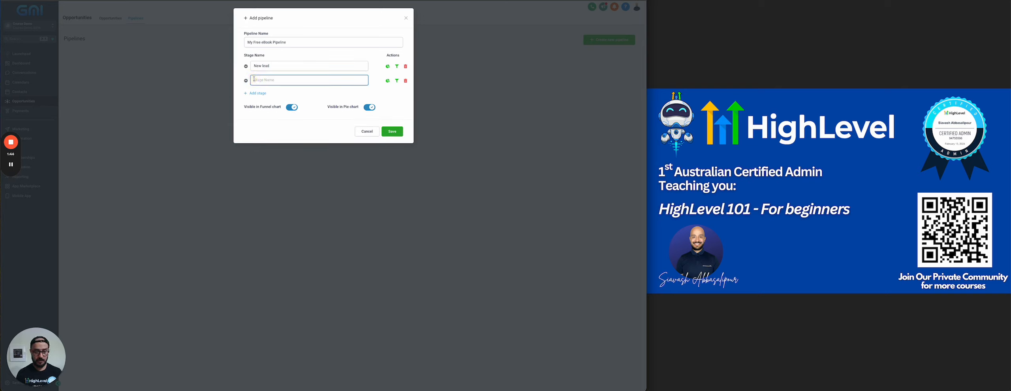
type("Free")
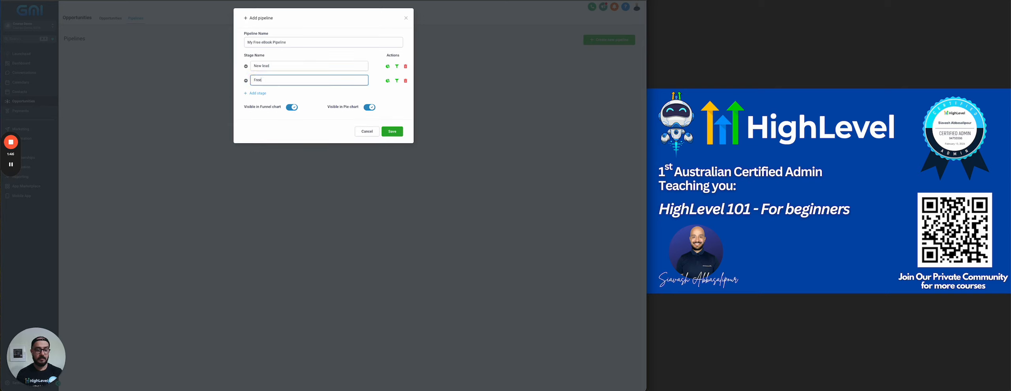
type(" ebook Downloaded")
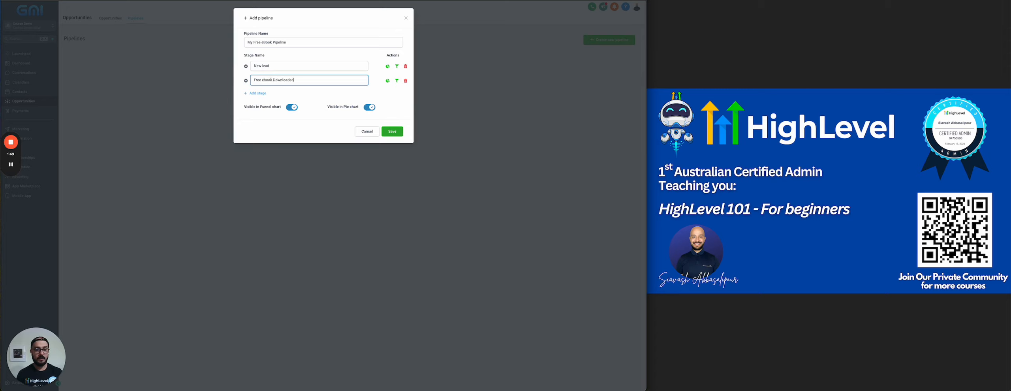
left_click(252, 94)
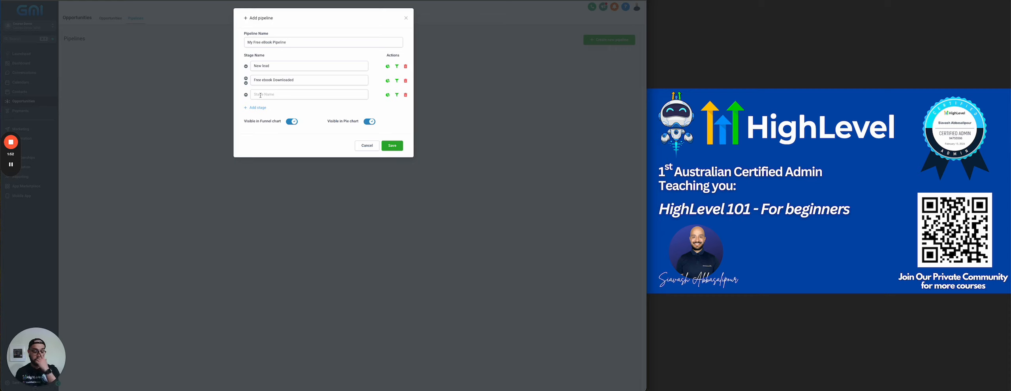
left_click(261, 94)
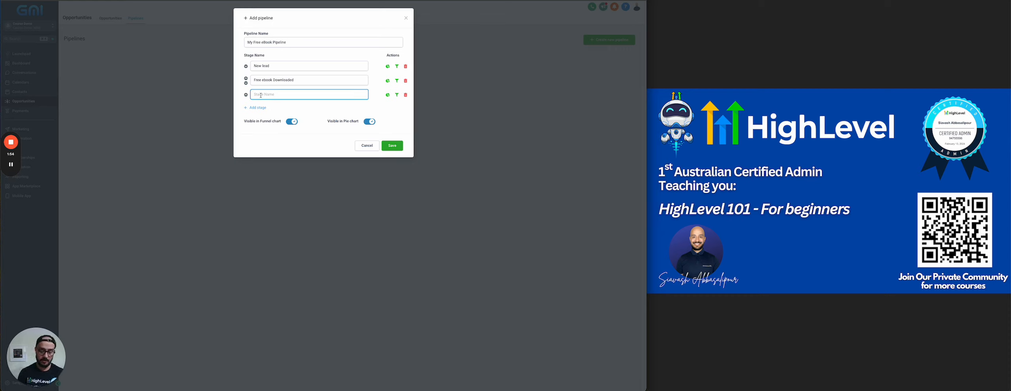
type("Appt booke")
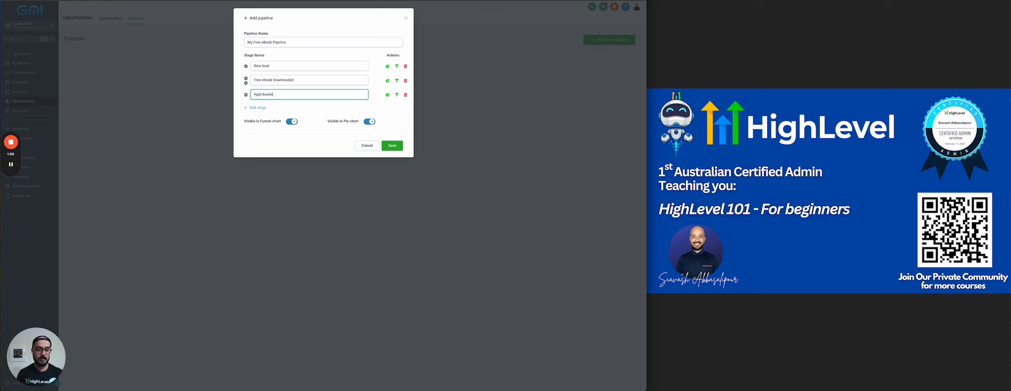
type("d")
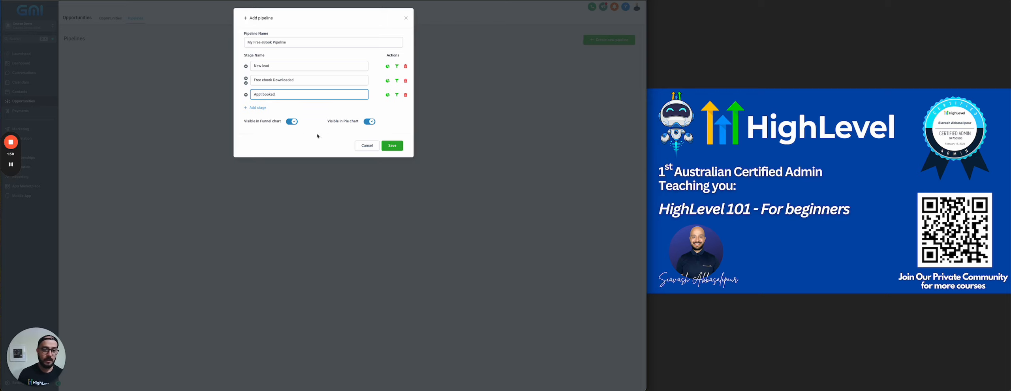
left_click(391, 145)
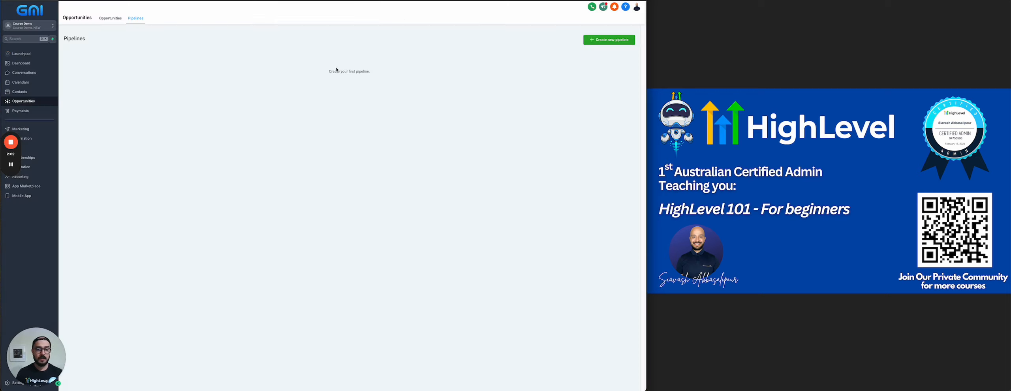
View the My Free eBook Pipeline board's three stages, then go to the Automation workflow list.
left_click(107, 19)
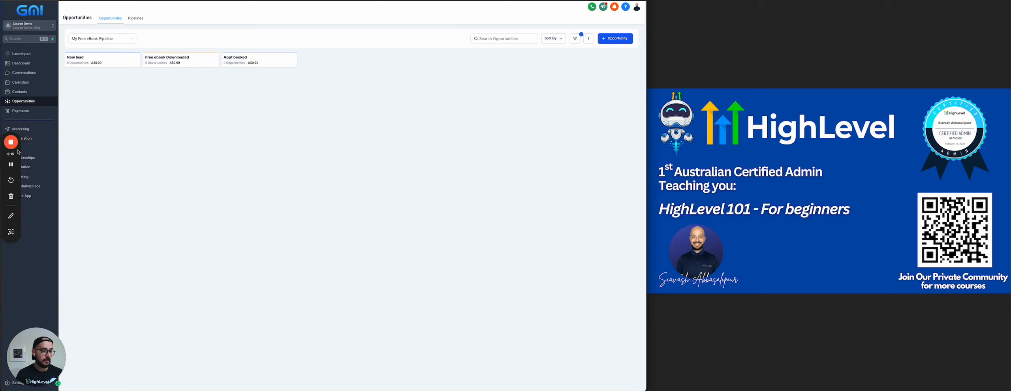
left_click_drag(11, 154, 982, 16)
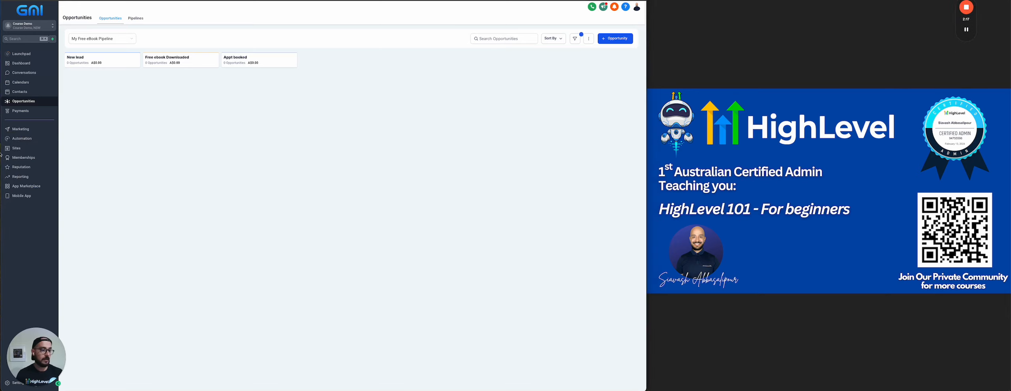
left_click(25, 141)
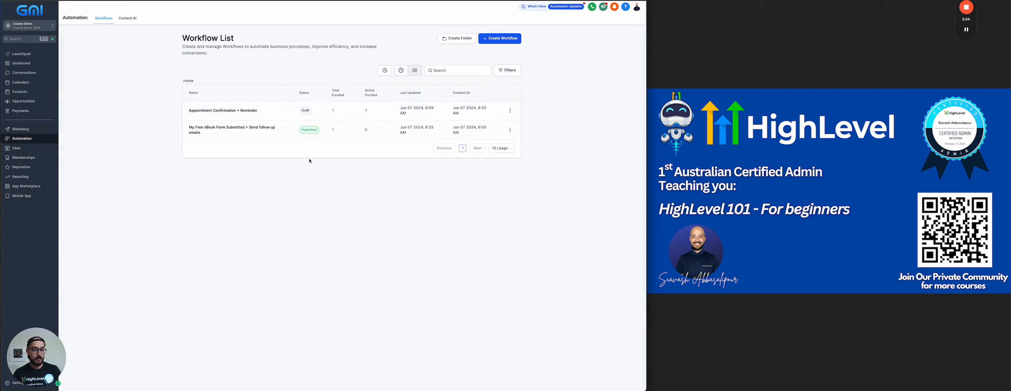
In the eBook follow-up workflow, add a Create/Update Opportunity action after Add Tag.
left_click(207, 128)
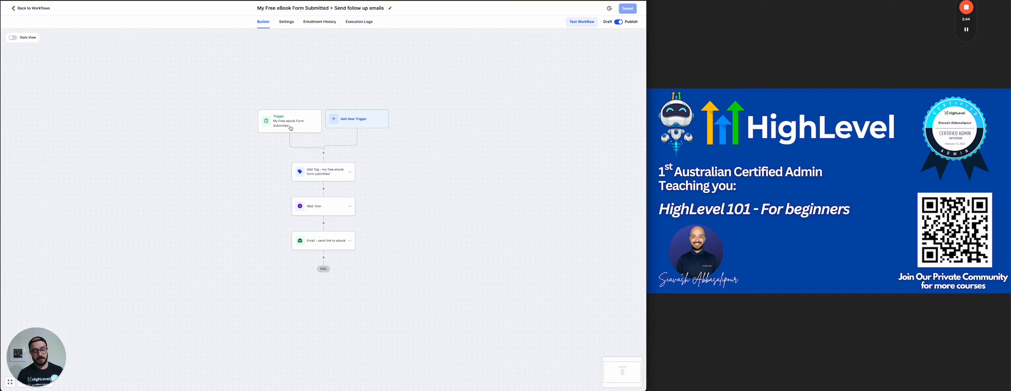
left_click(323, 189)
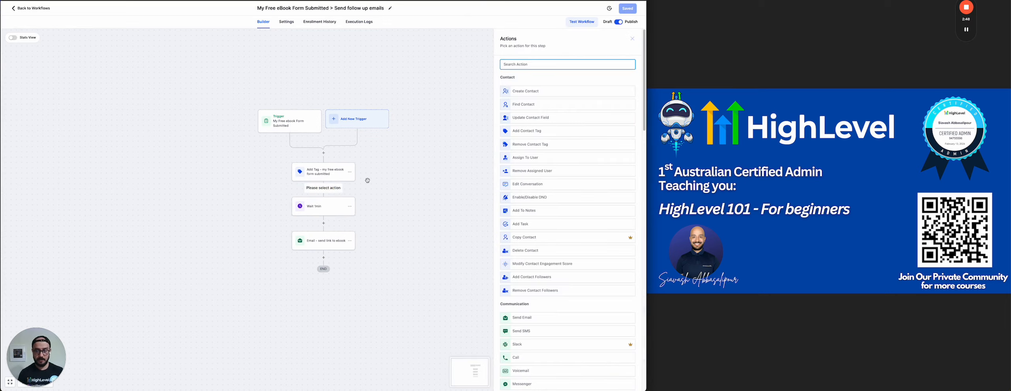
type("cre")
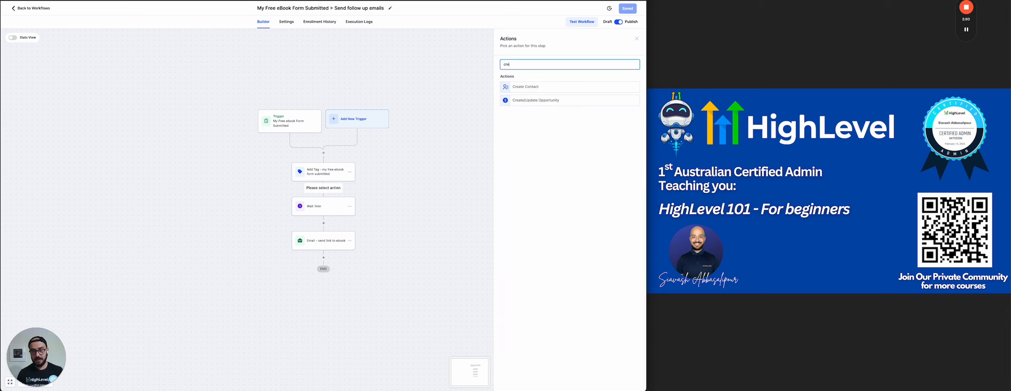
left_click(536, 101)
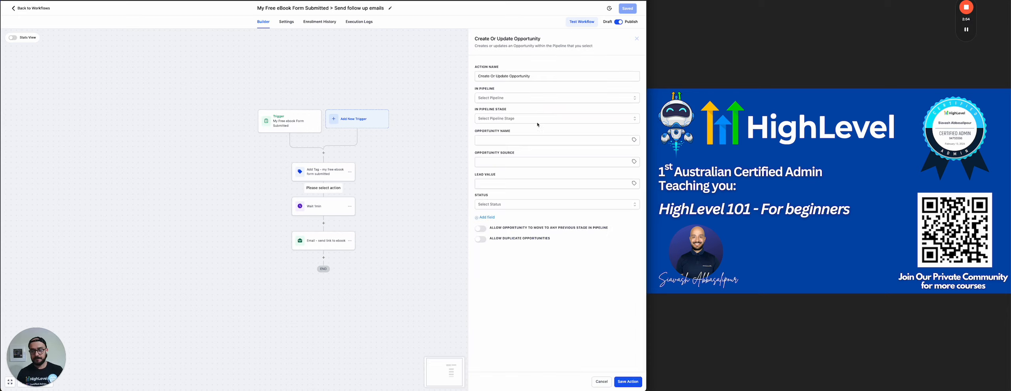
Target My Free eBook Pipeline's New lead stage and name the opportunity after the contact.
left_click(496, 98)
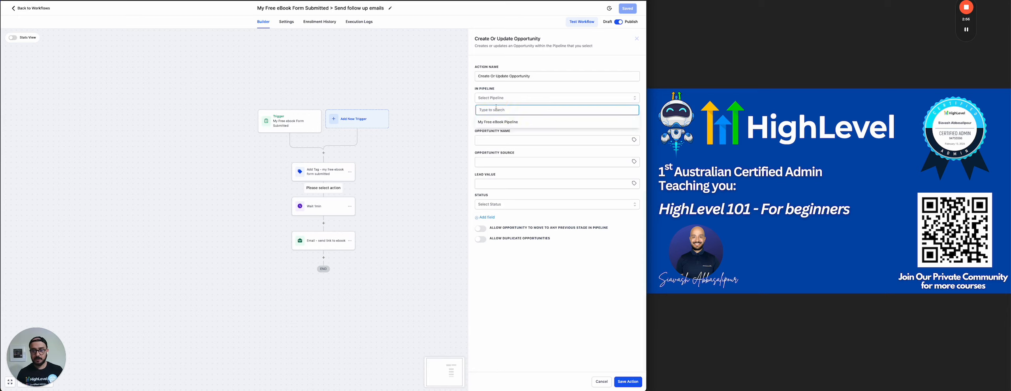
left_click(502, 123)
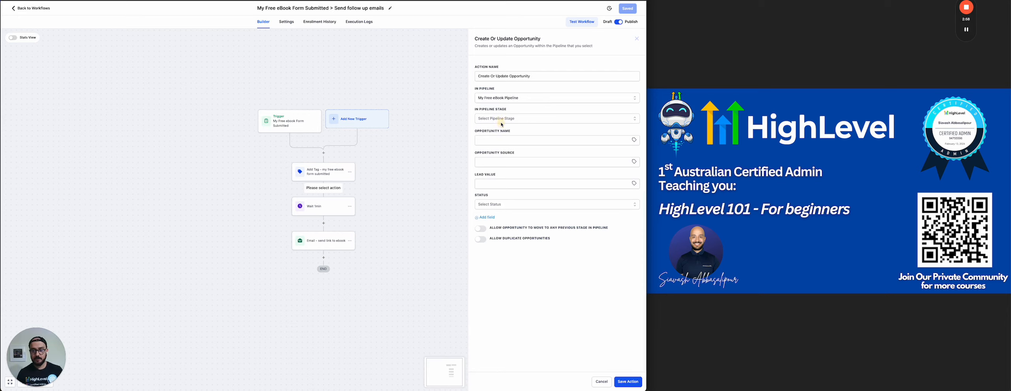
left_click(511, 119)
left_click(483, 145)
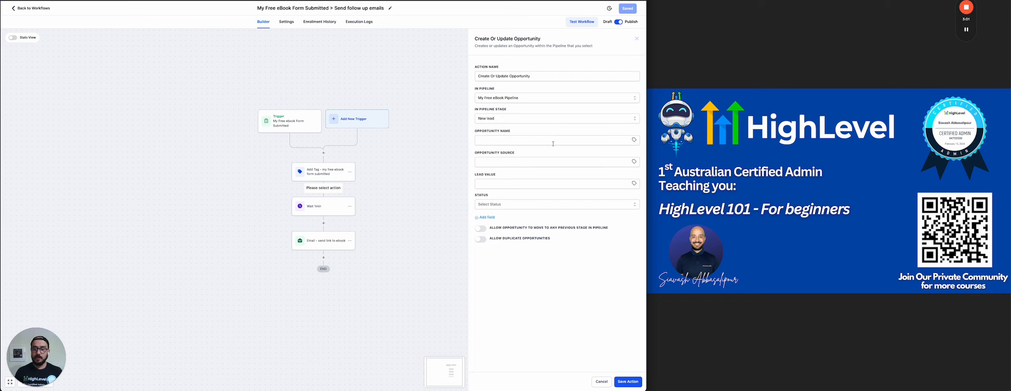
left_click(635, 141)
left_click(610, 157)
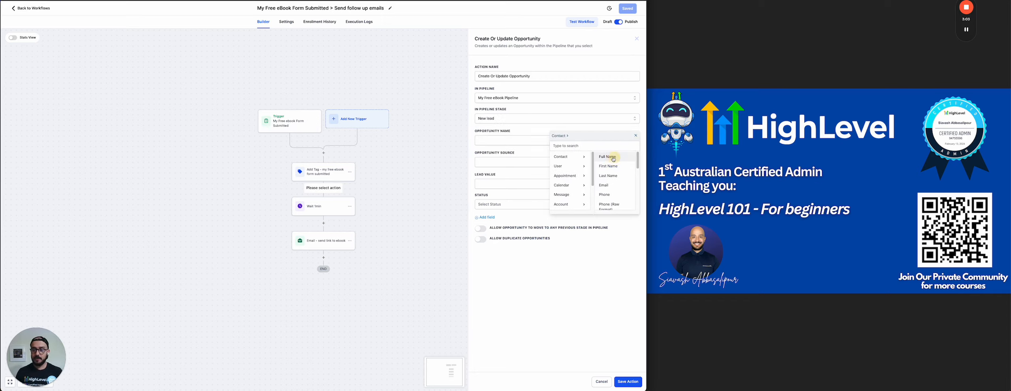
left_click(610, 157)
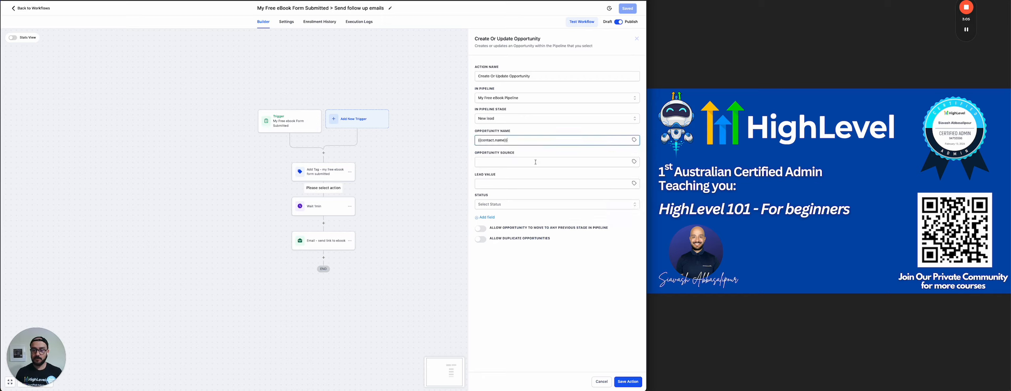
Give the opportunity value 1000 and status open, and save the action.
left_click(519, 185)
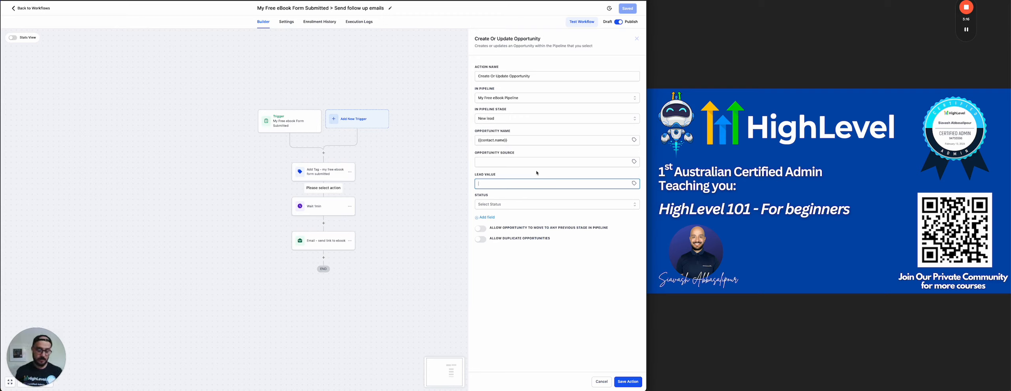
type("1000")
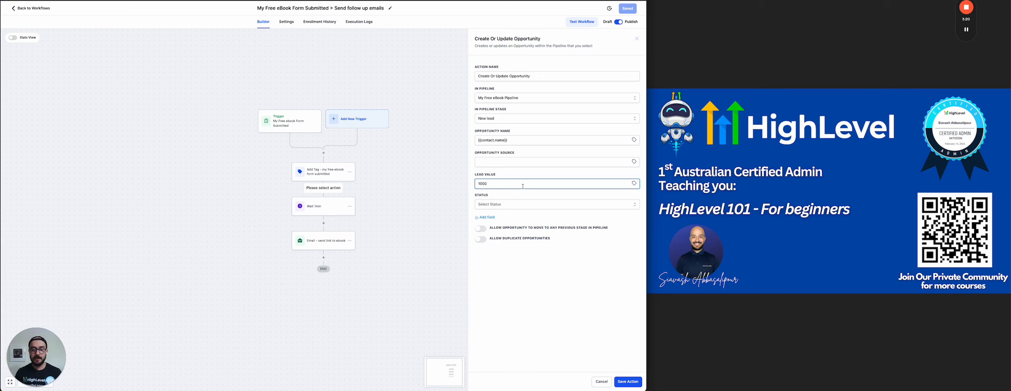
left_click(508, 205)
left_click(494, 217)
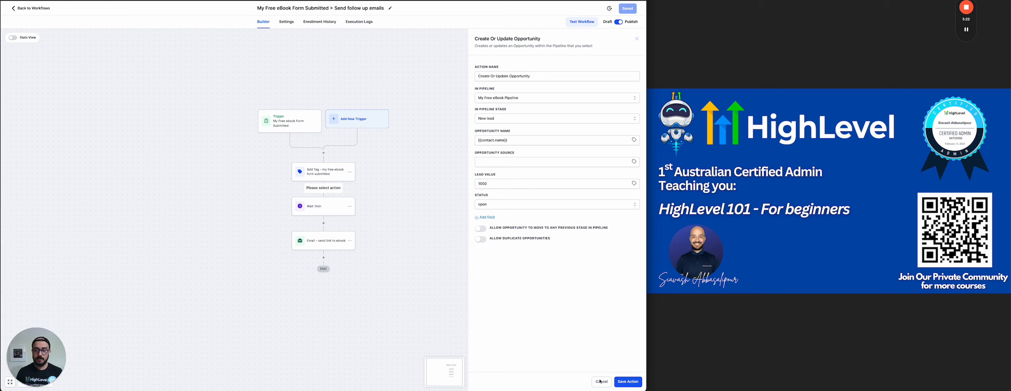
left_click(627, 384)
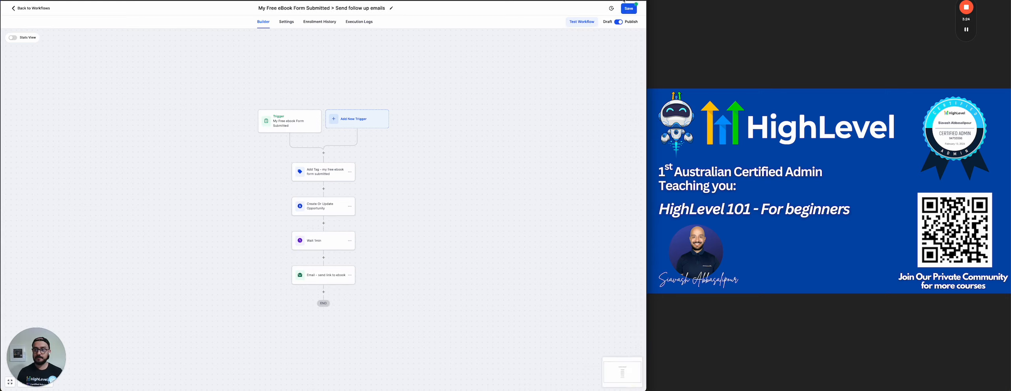
Turn on Allow re-entry in the workflow settings and save the workflow.
left_click(629, 10)
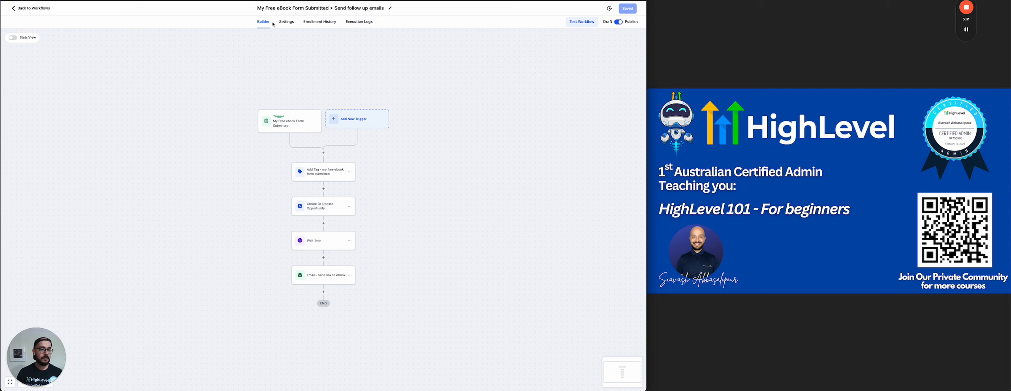
left_click(287, 22)
left_click(163, 89)
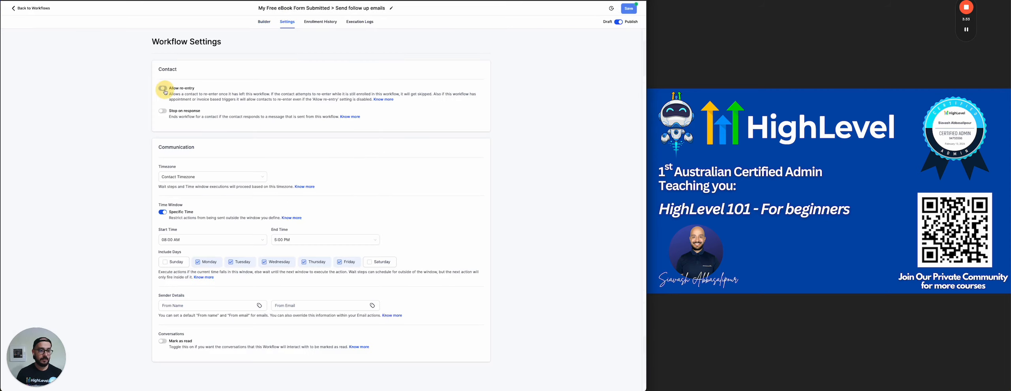
left_click(624, 10)
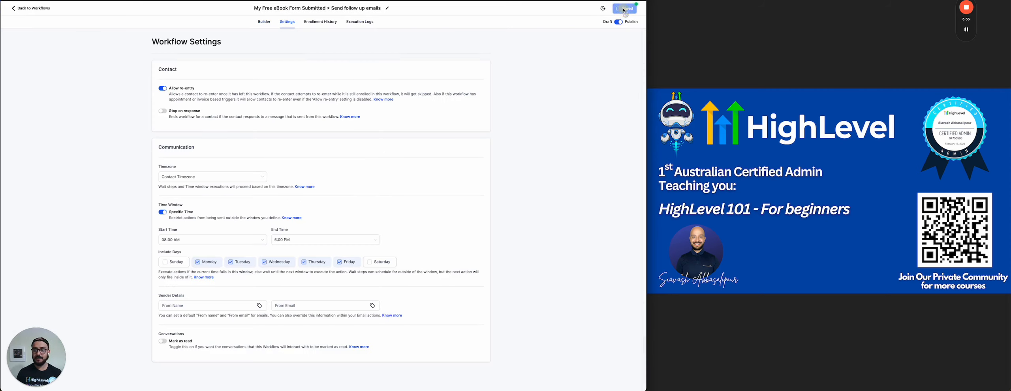
left_click(260, 21)
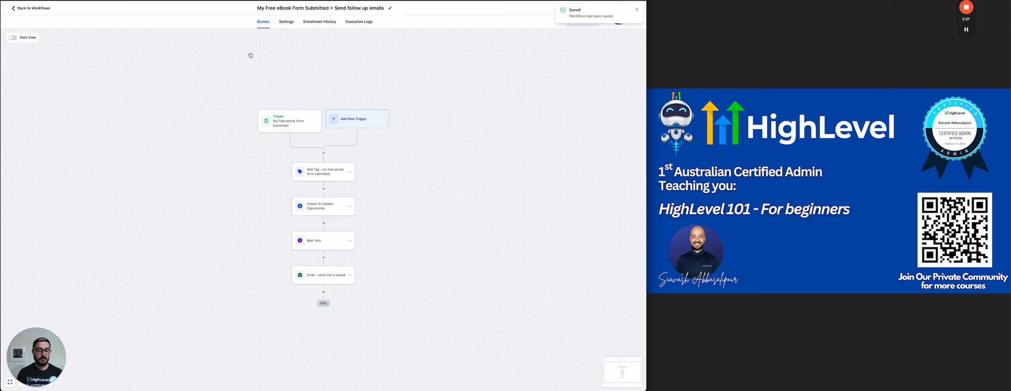
Return to the workflow list, dismiss the phone warning and go to Sites funnels.
left_click(30, 9)
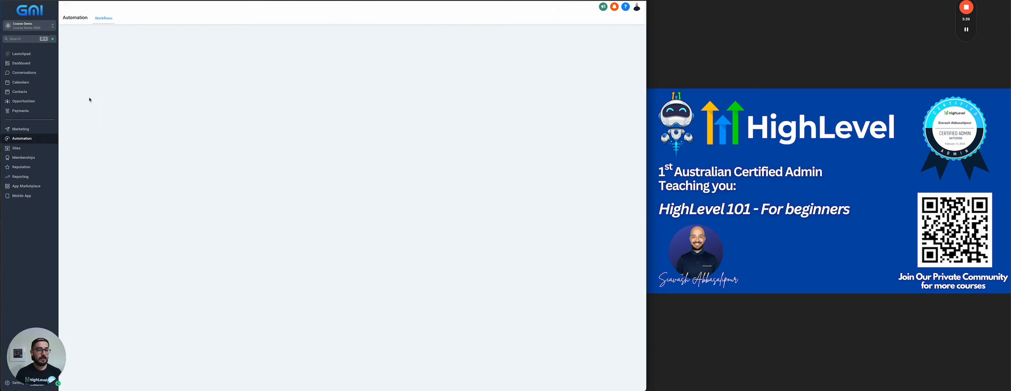
left_click(604, 31)
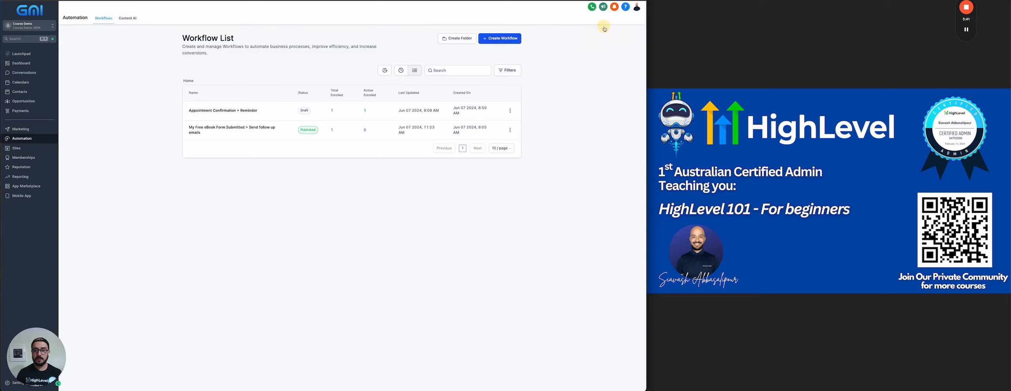
left_click(16, 148)
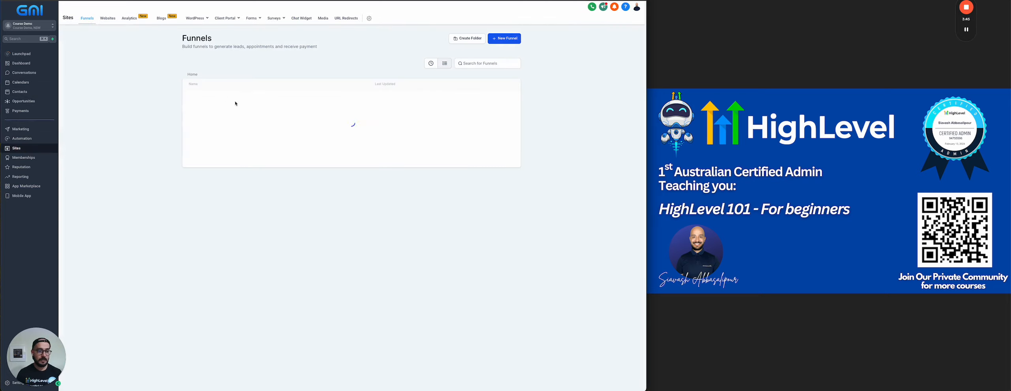
Open the Strategic Coaching funnel's free eBook form and autofill the contact details.
left_click(206, 98)
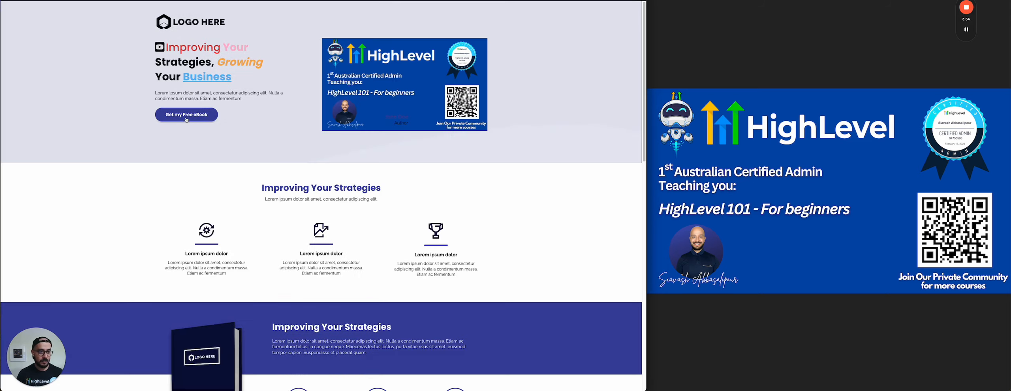
left_click(186, 118)
left_click(269, 94)
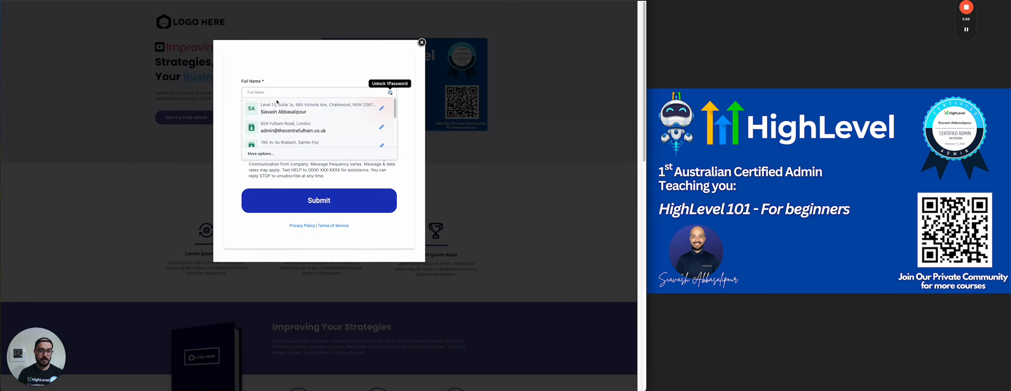
left_click(279, 109)
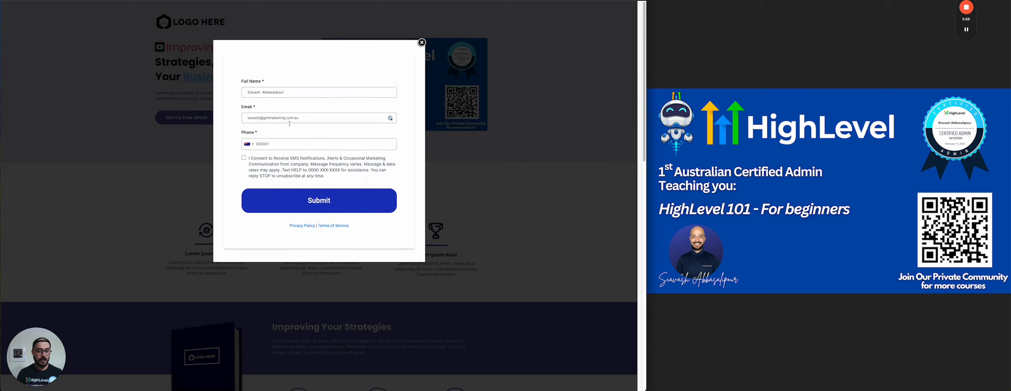
Enter the phone number, agree to SMS, submit the opt-in, then view Contacts.
left_click(270, 145)
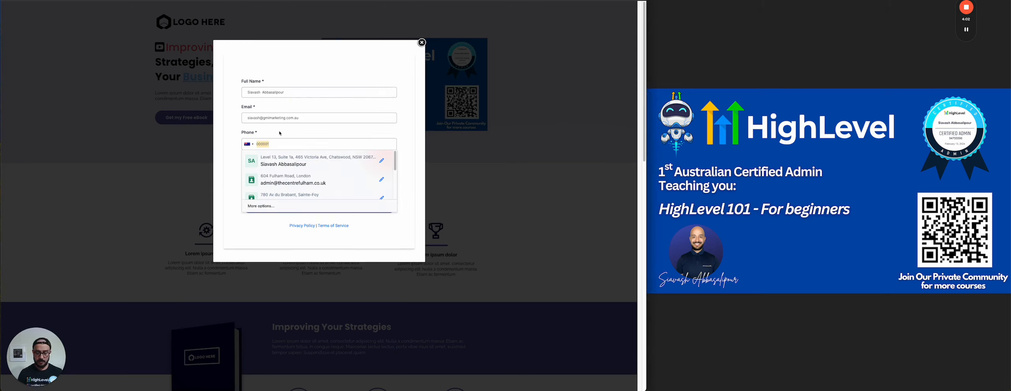
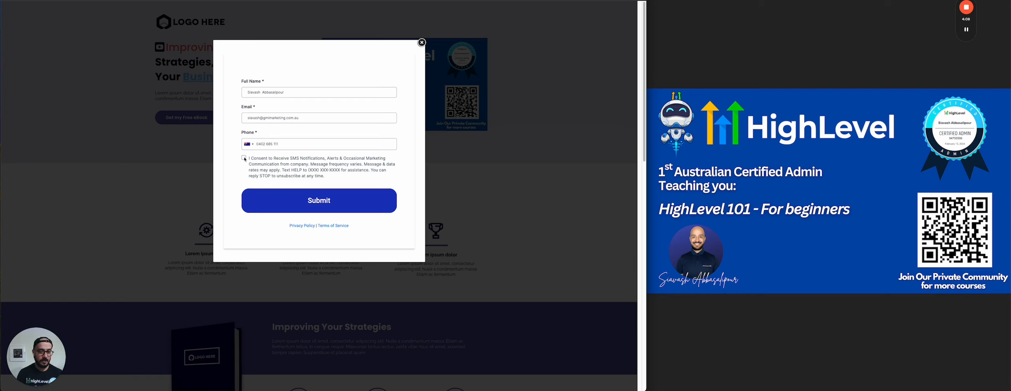
left_click(243, 158)
left_click(289, 204)
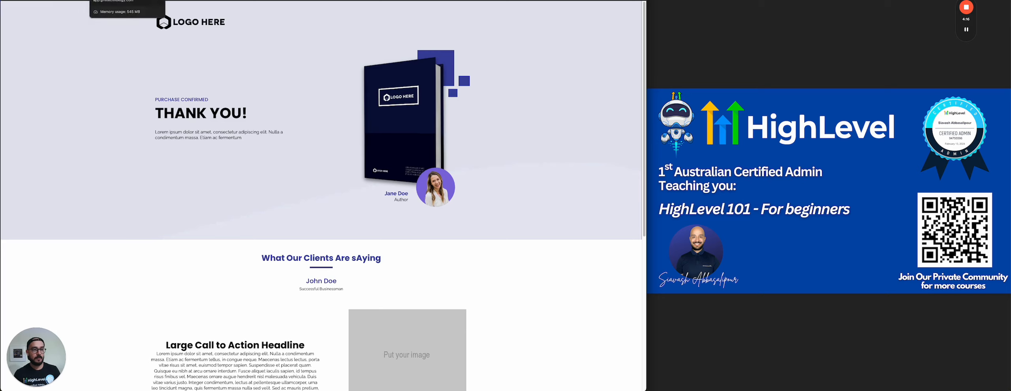
left_click(119, 0)
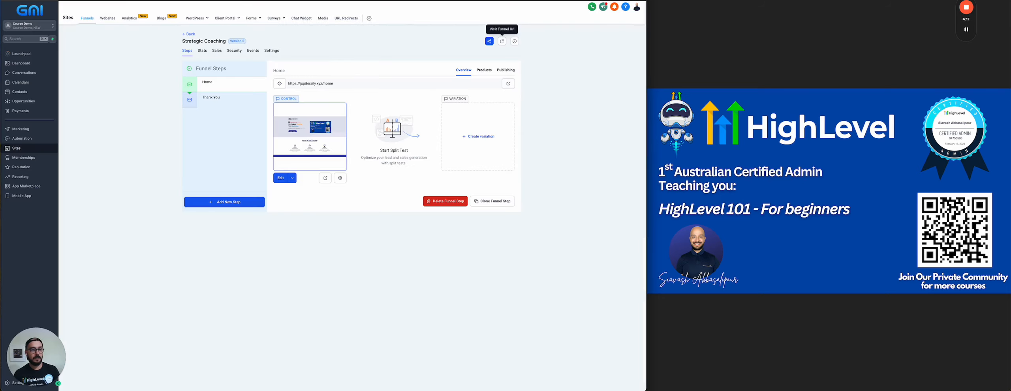
left_click(31, 94)
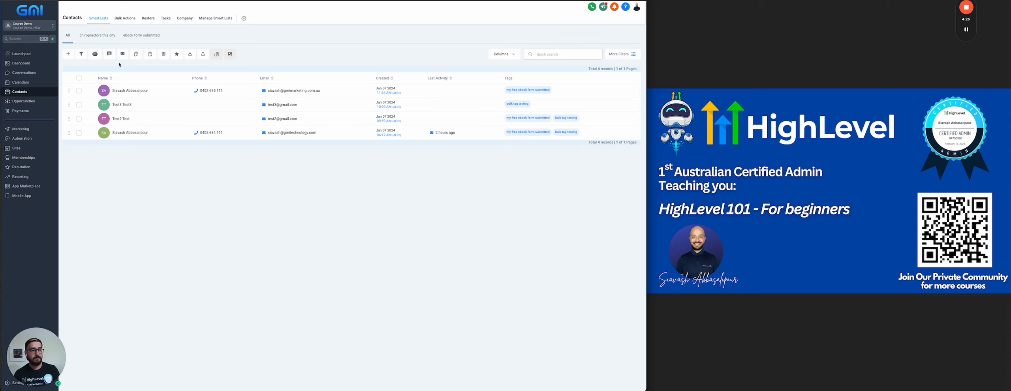
Check the test contact's New lead opportunity on the board and the dashboard funnel charts.
left_click(25, 101)
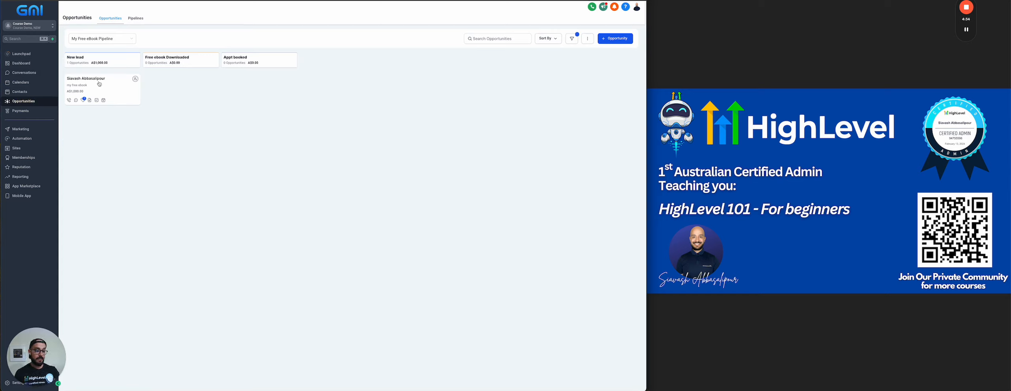
left_click(22, 63)
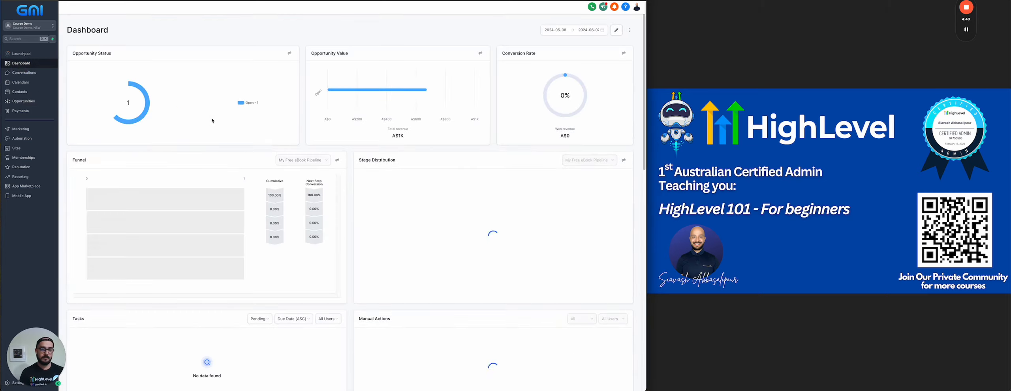
mouse_move(103, 204)
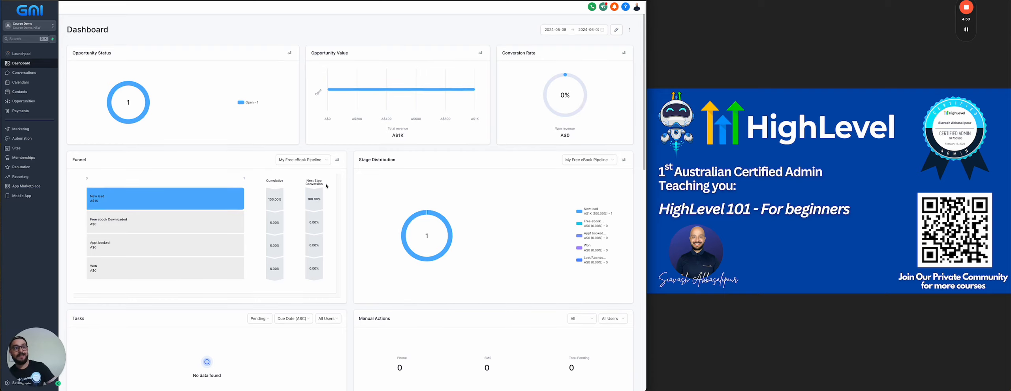
left_click(24, 101)
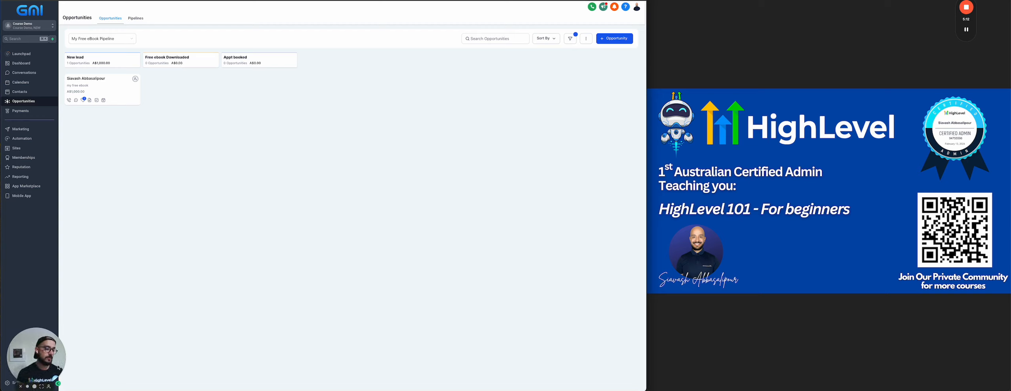
Go to Settings to show the Business Profile general information and address fields.
left_click_drag(64, 349, 669, 150)
left_click_drag(734, 125, 740, 68)
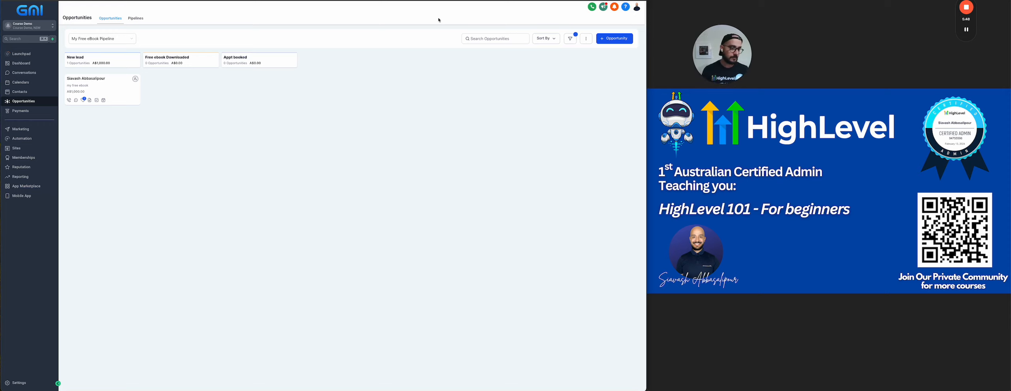
left_click(19, 383)
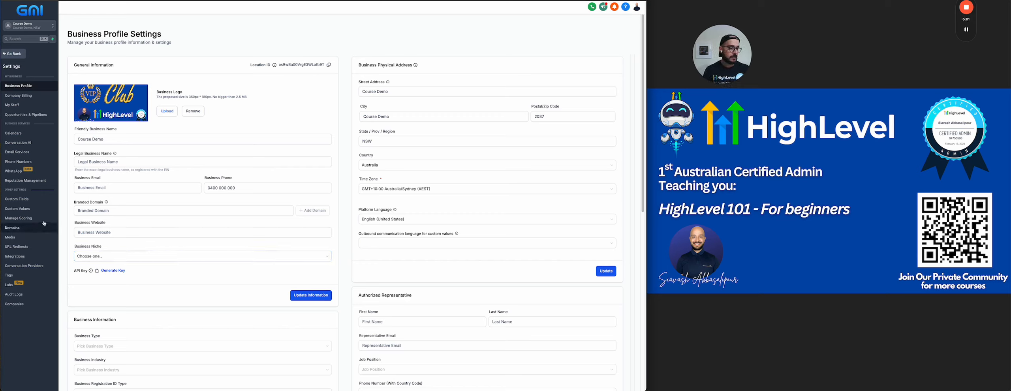
Copy the ebook PDF's link from the media library.
left_click(24, 237)
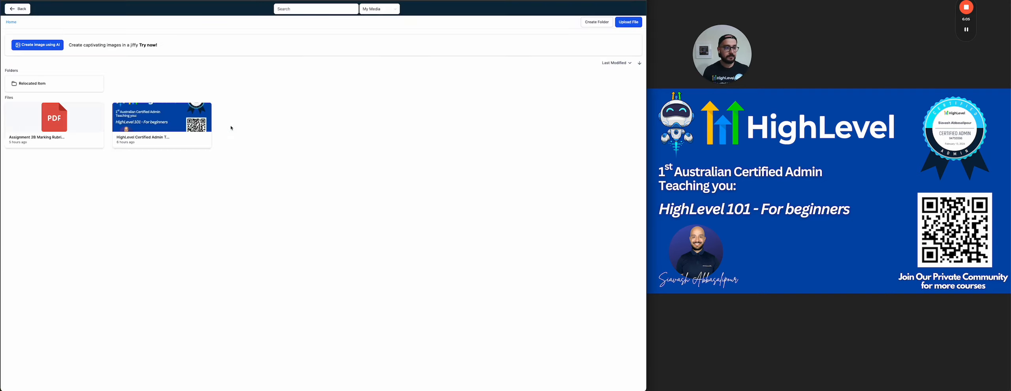
left_click(56, 125)
left_click(565, 22)
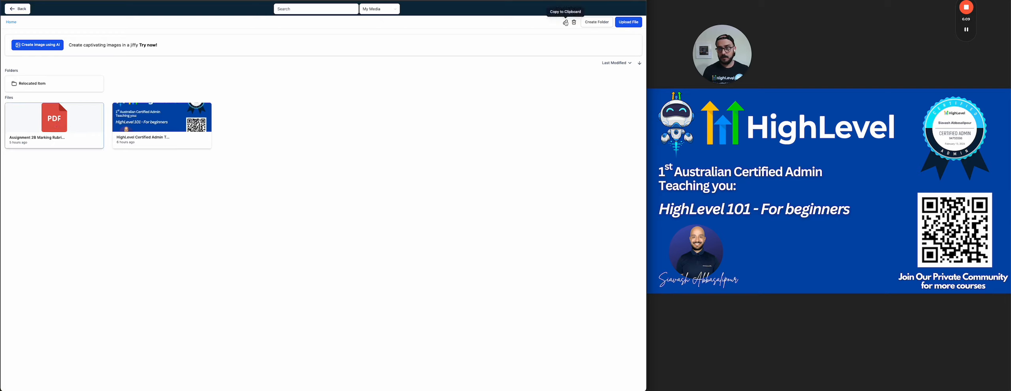
left_click(18, 10)
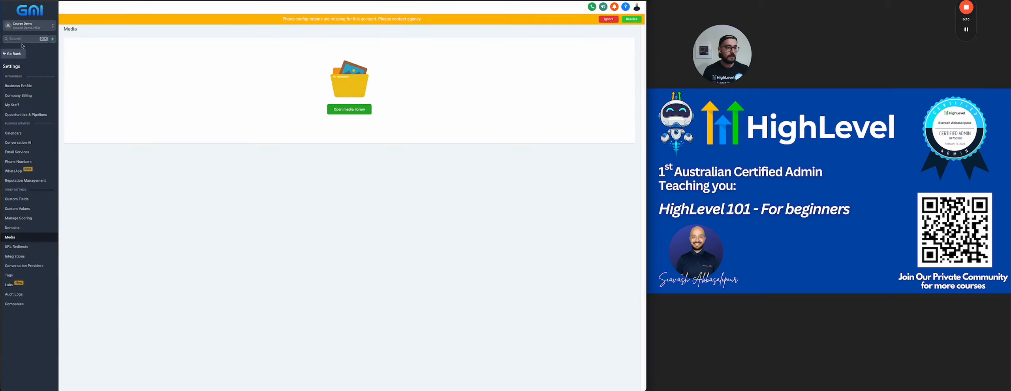
left_click(18, 53)
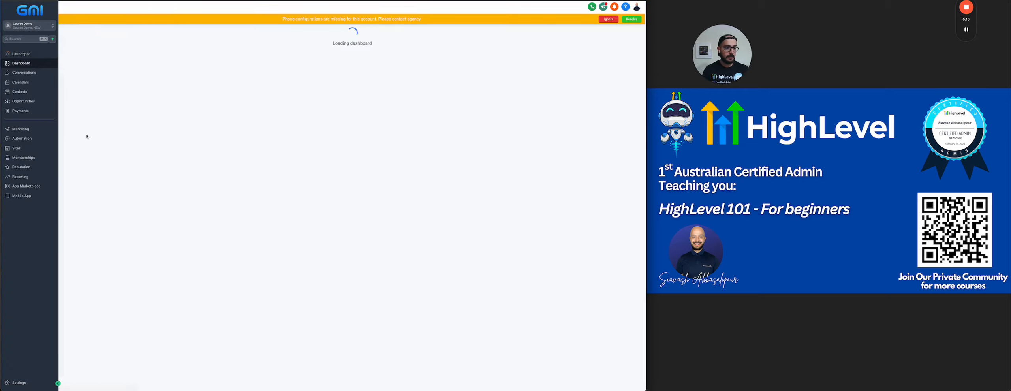
Create a My ebook trigger link to the copied PDF URL, then go to Automation.
left_click(24, 131)
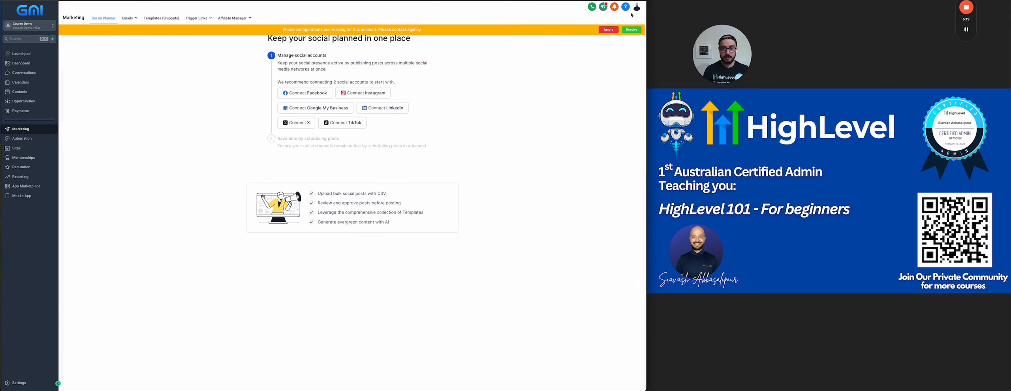
left_click(608, 29)
mouse_move(193, 21)
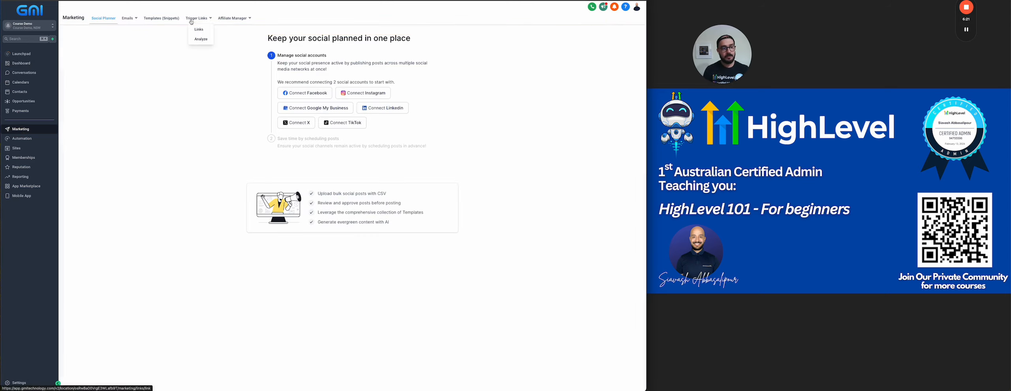
left_click(199, 29)
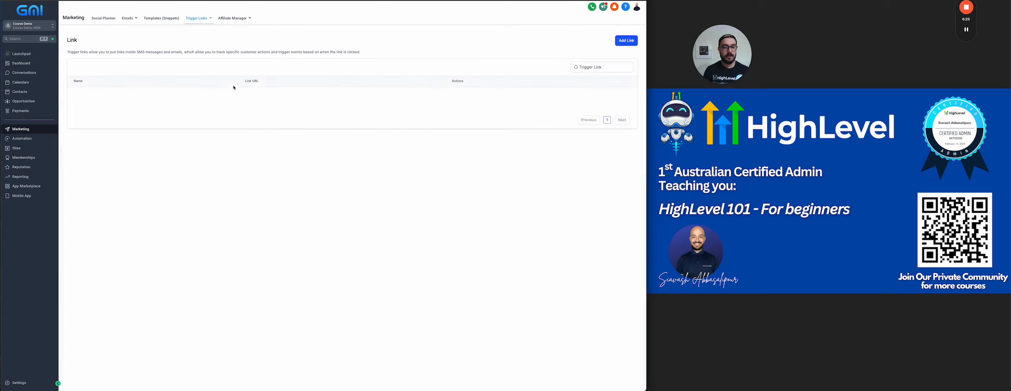
left_click(623, 41)
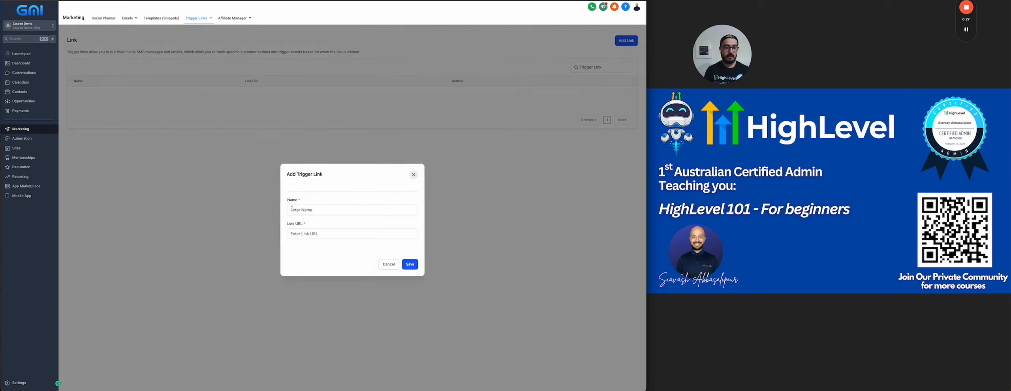
type("My ebook")
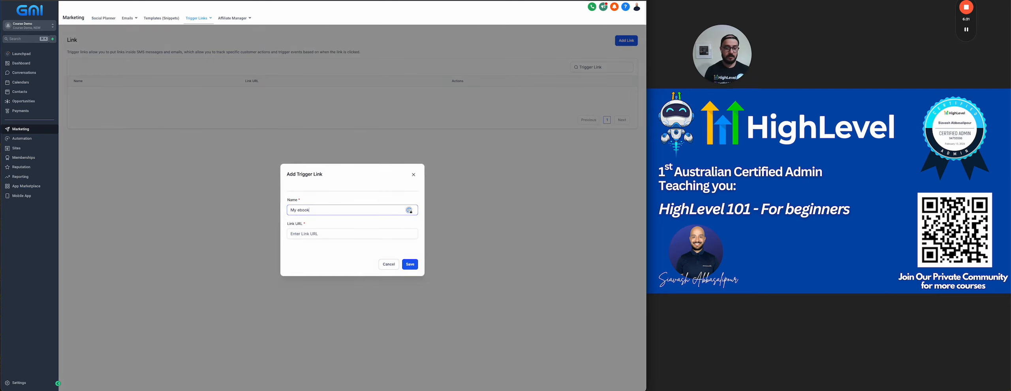
left_click(347, 234)
key("ctrl+v")
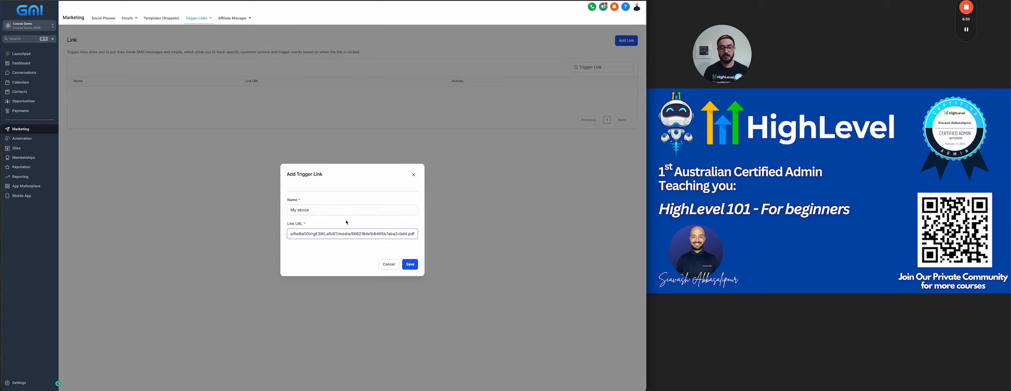
left_click(410, 264)
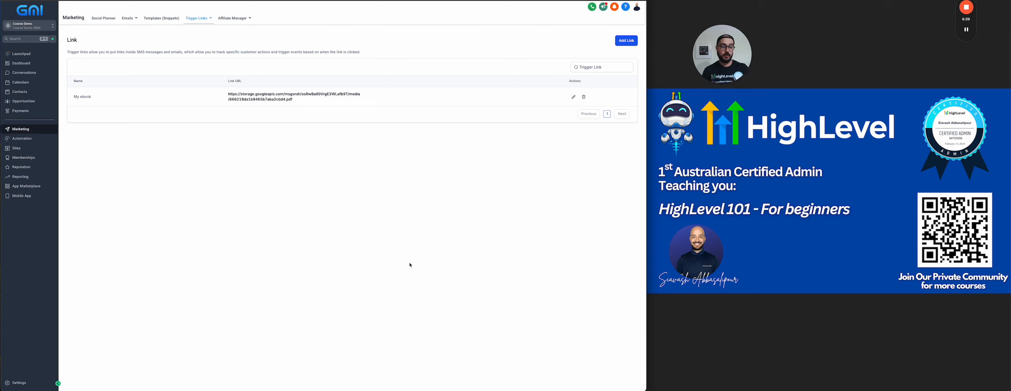
left_click(33, 139)
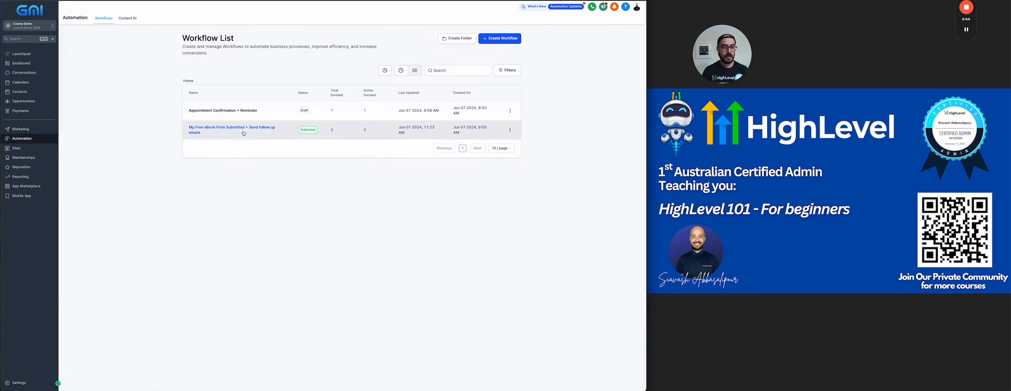
Open the eBook workflow's Email step and clear the download text's old PDF link.
left_click(245, 130)
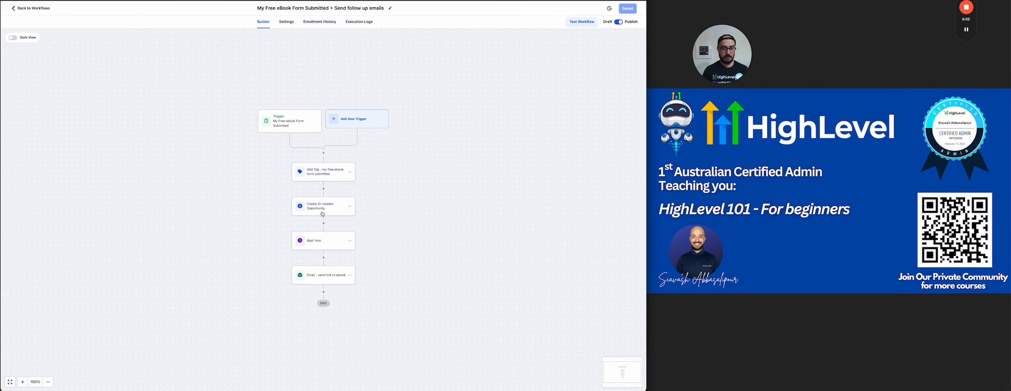
left_click(316, 272)
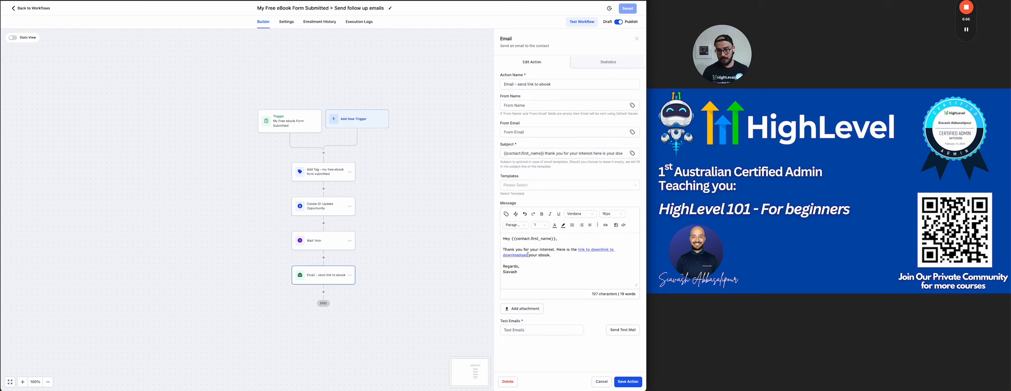
left_click_drag(528, 255, 579, 250)
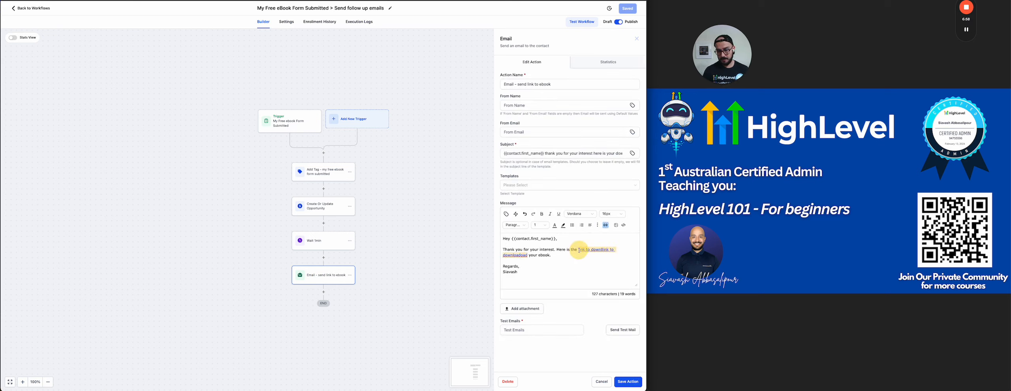
left_click(589, 267)
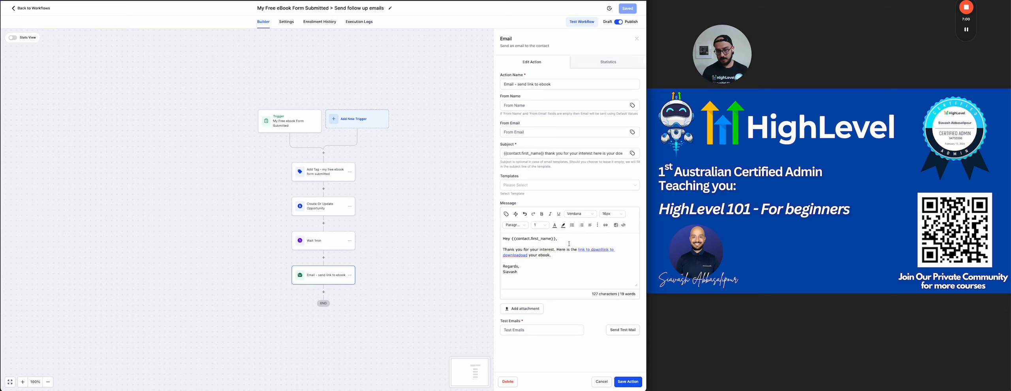
left_click(590, 250)
left_click(606, 225)
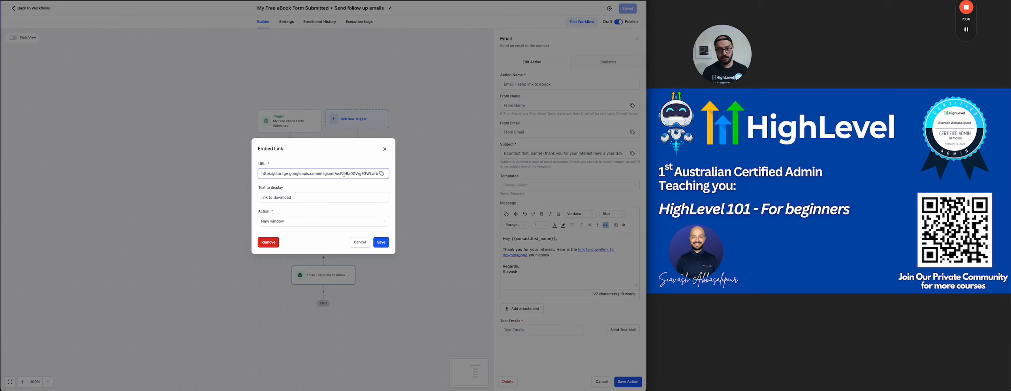
key("ctrl+a")
key("BackSpace")
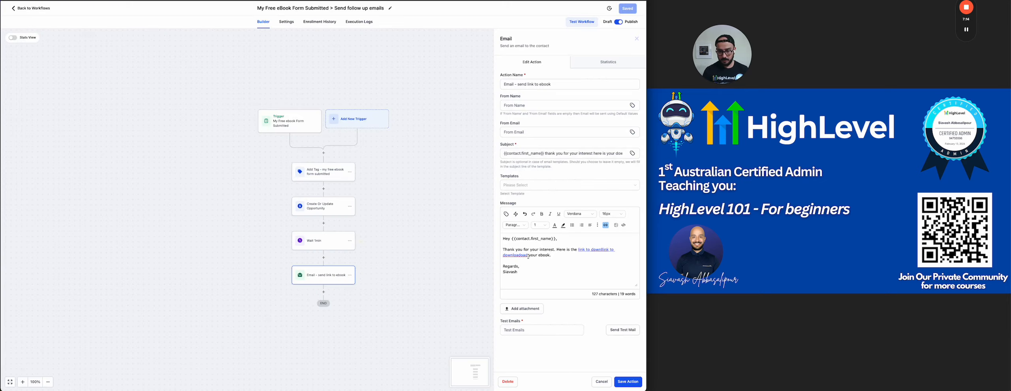
Relink the selected download text to the My ebook trigger link.
left_click_drag(528, 256, 576, 250)
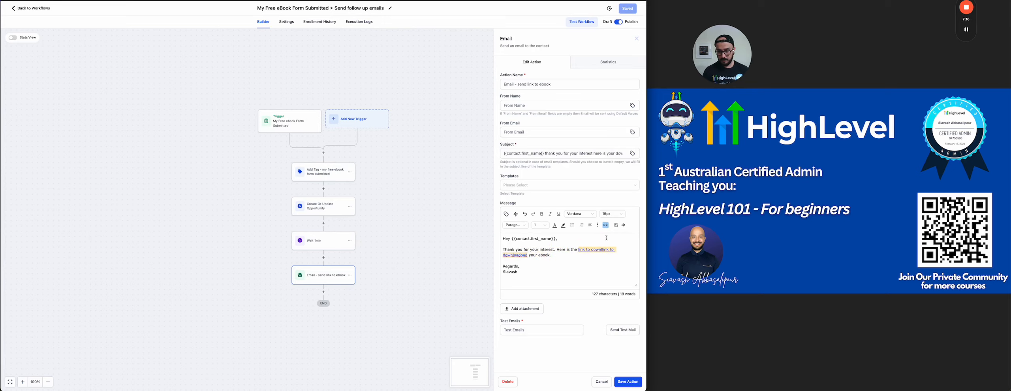
left_click(605, 225)
left_click(362, 172)
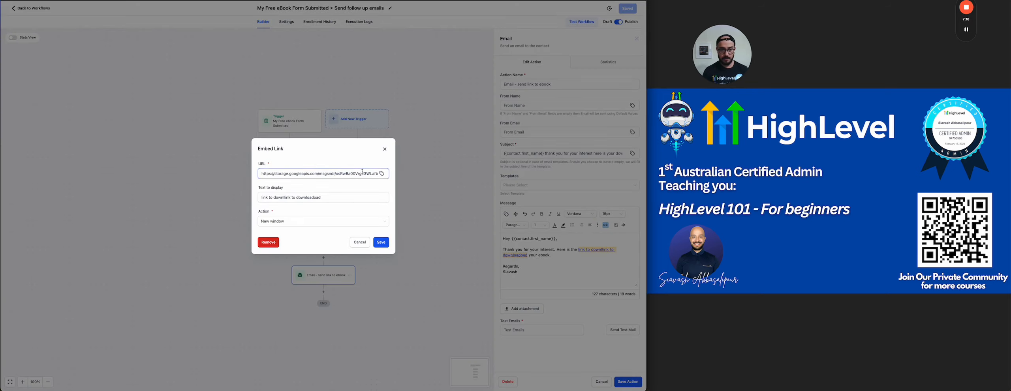
key("ctrl+a")
key("BackSpace")
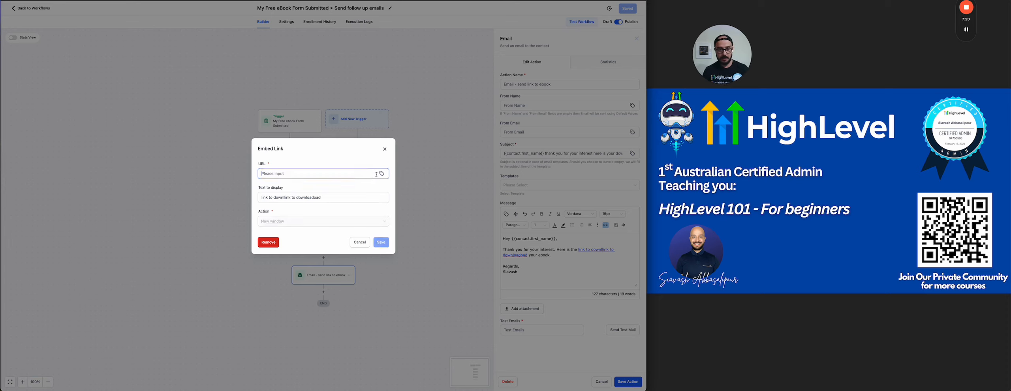
left_click(382, 173)
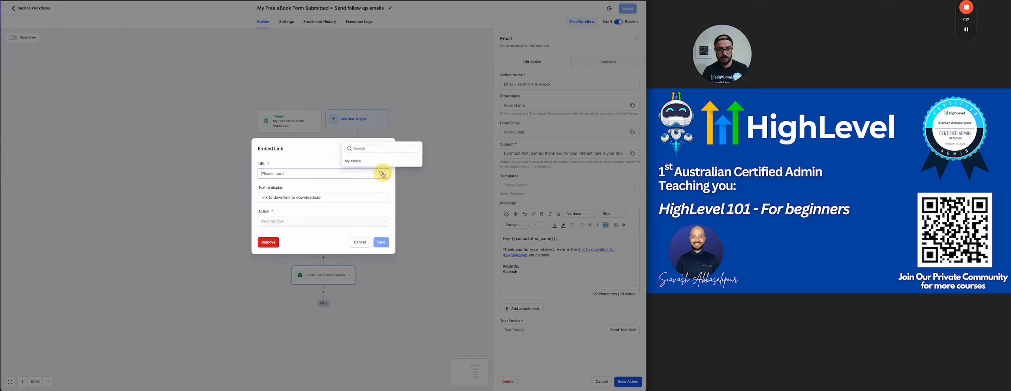
left_click(353, 162)
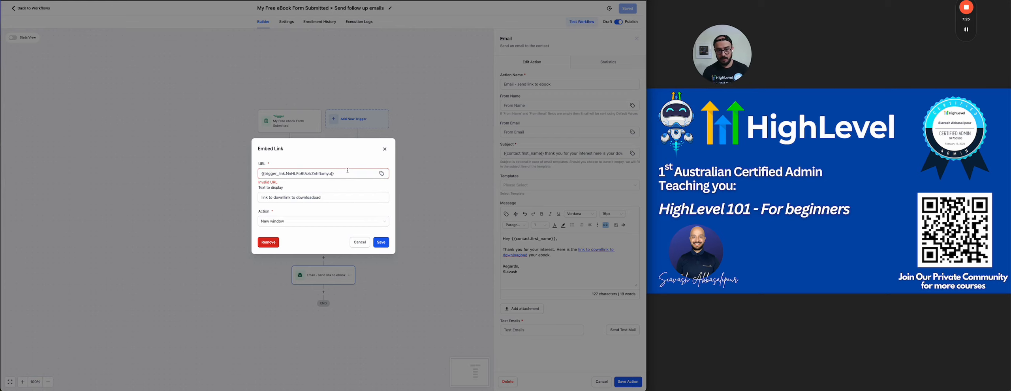
left_click(300, 208)
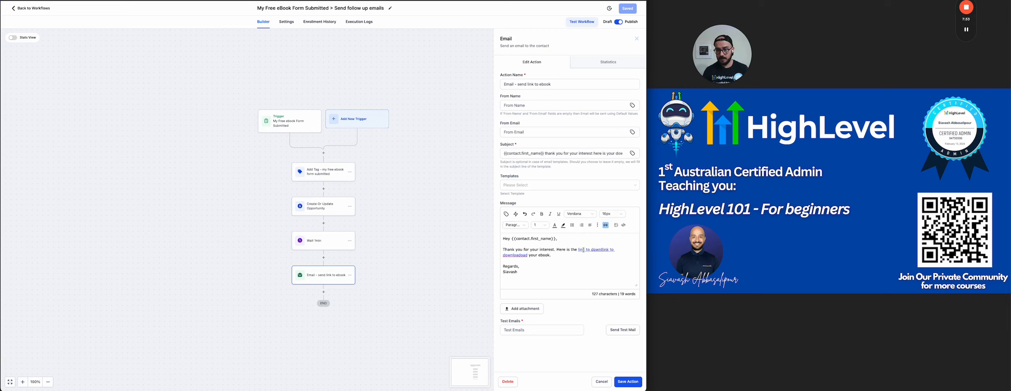
Remove the old linked download text and type the new download-link sentence.
left_click(605, 225)
left_click(353, 244)
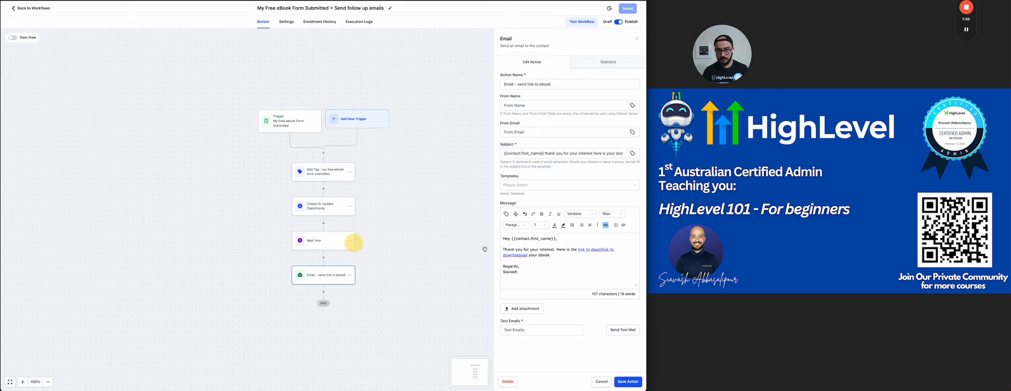
left_click(572, 247)
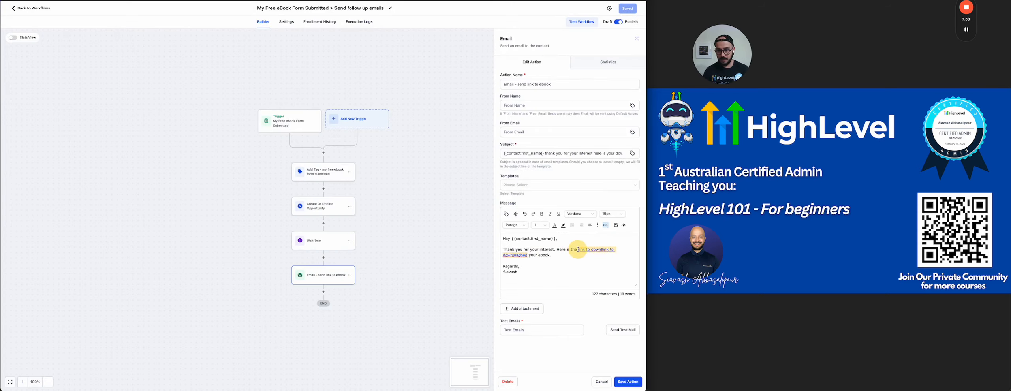
key("BackSpace")
key("BackSpace")
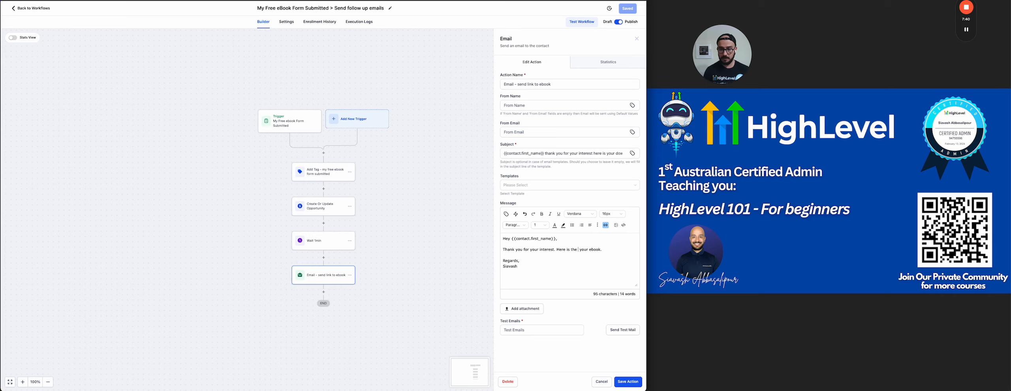
left_click(606, 225)
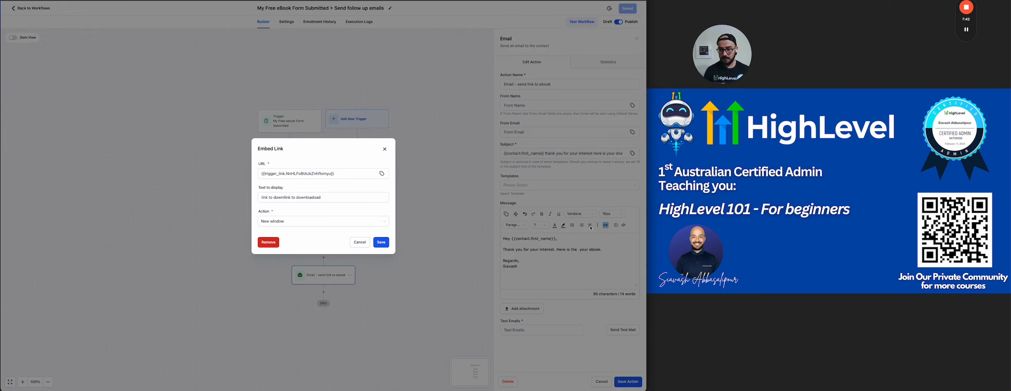
left_click(275, 242)
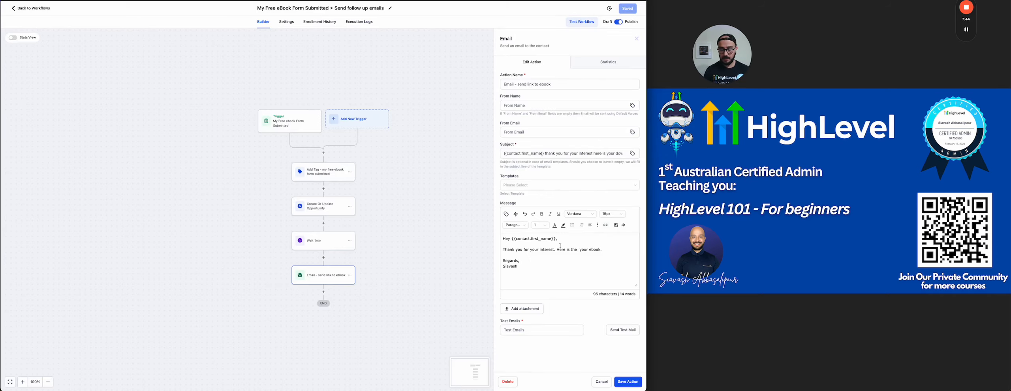
type("Link")
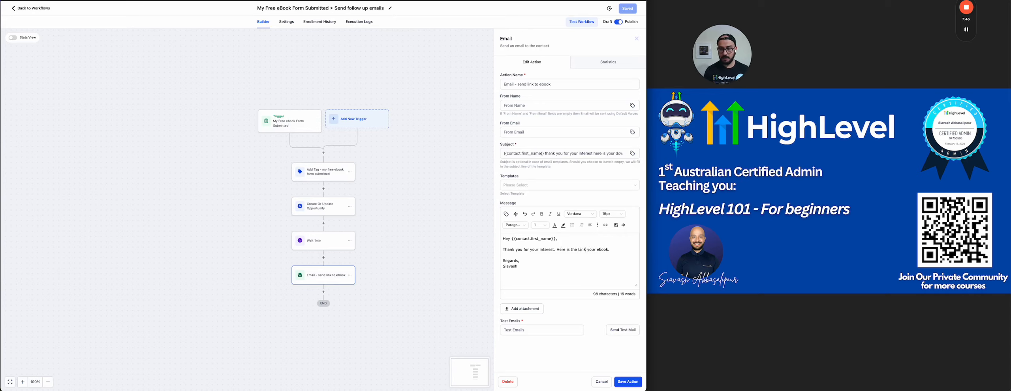
type(" to download")
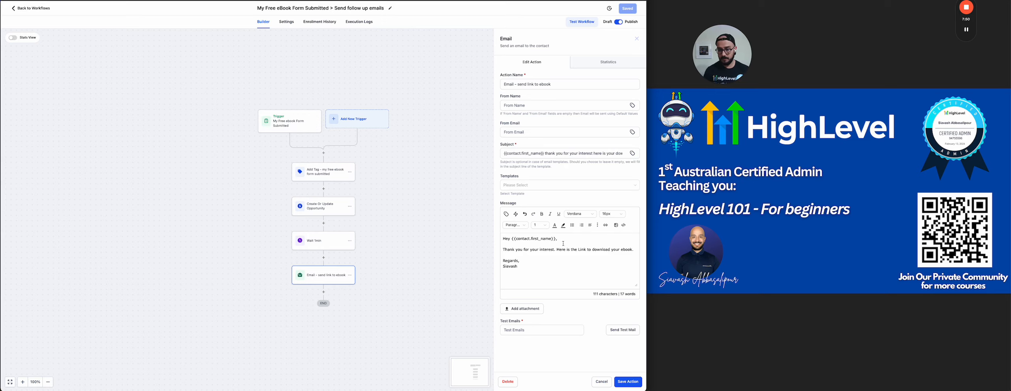
Link the sentence to My ebook in a new window, then save the step and workflow.
left_click_drag(557, 249, 640, 251)
left_click(606, 225)
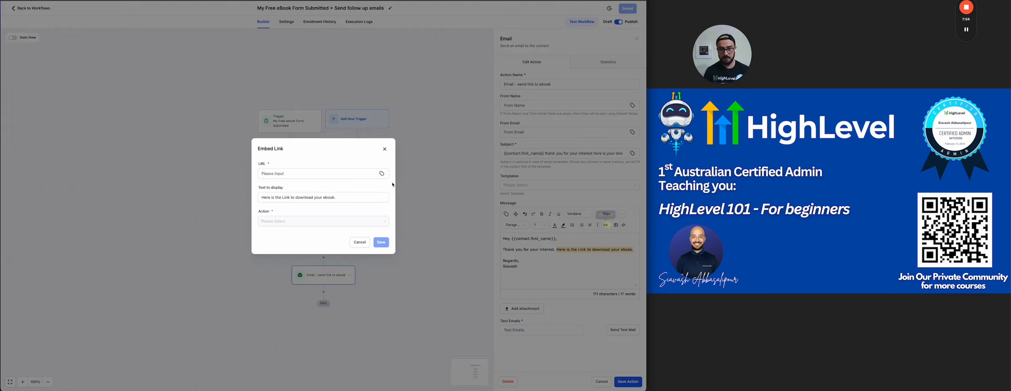
left_click(381, 173)
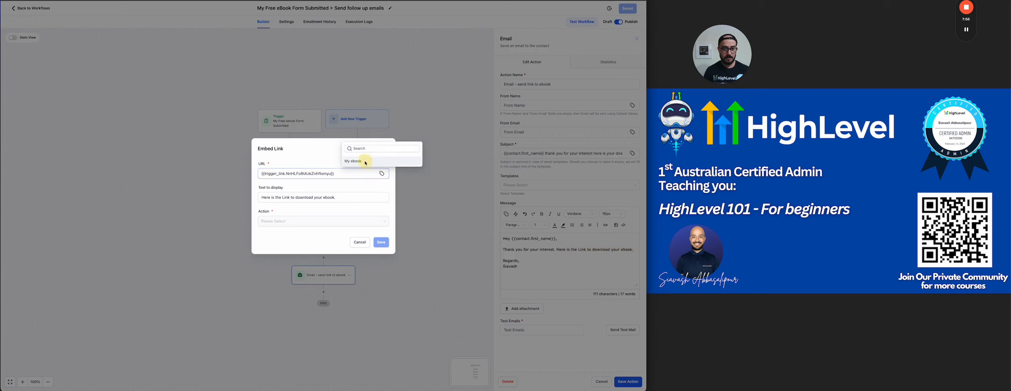
left_click(356, 161)
left_click(300, 221)
left_click(272, 244)
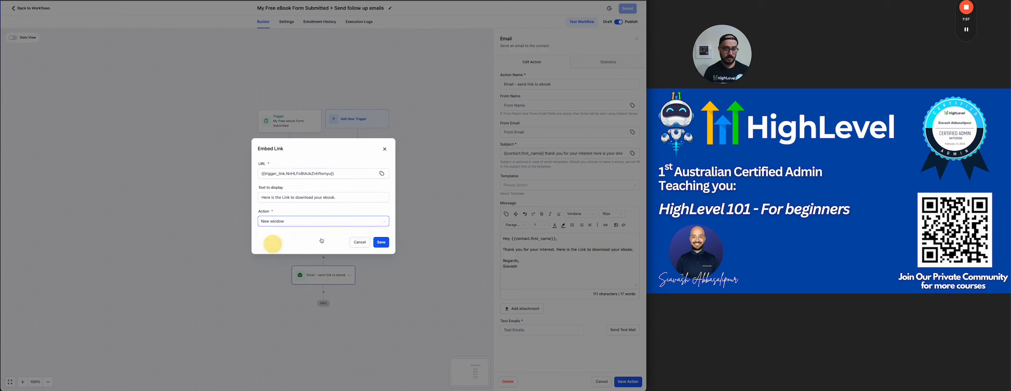
left_click(381, 242)
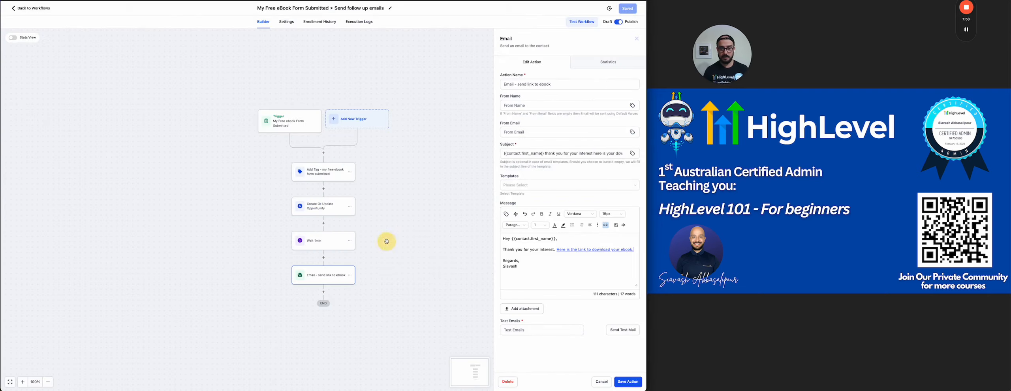
left_click(627, 382)
left_click(624, 11)
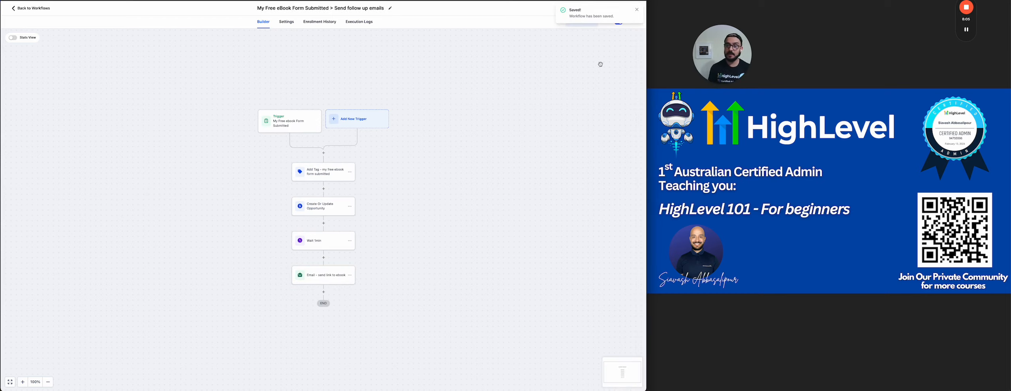
left_click(637, 9)
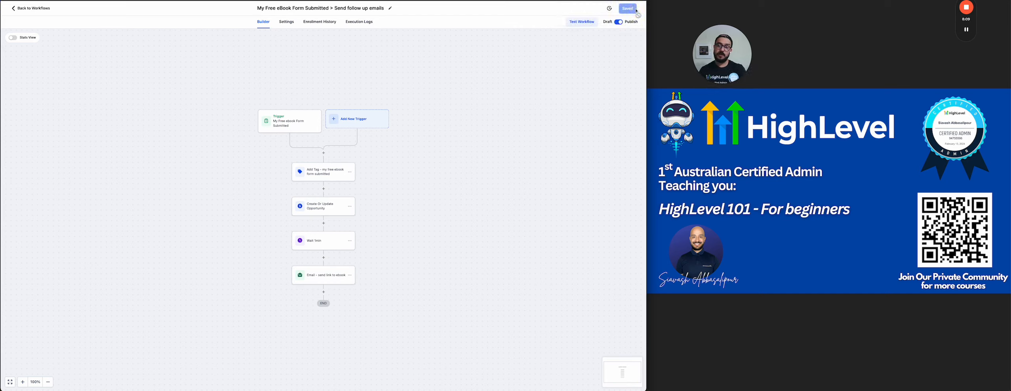
Return to the workflow list and start a new workflow from scratch.
left_click(38, 8)
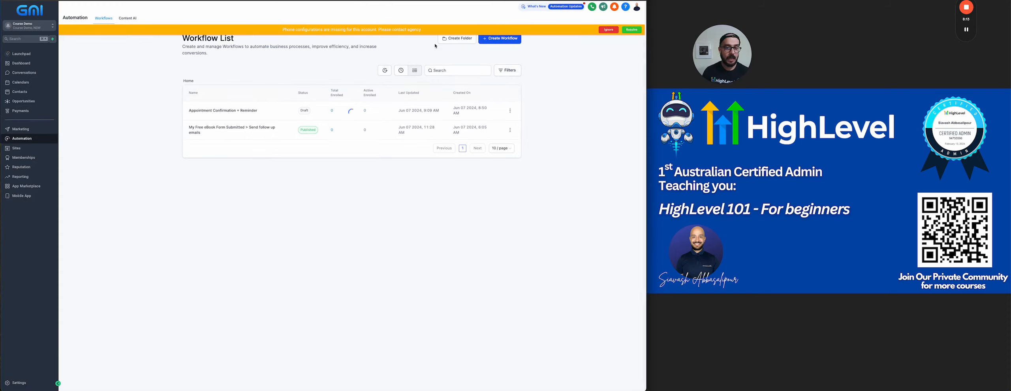
left_click(609, 30)
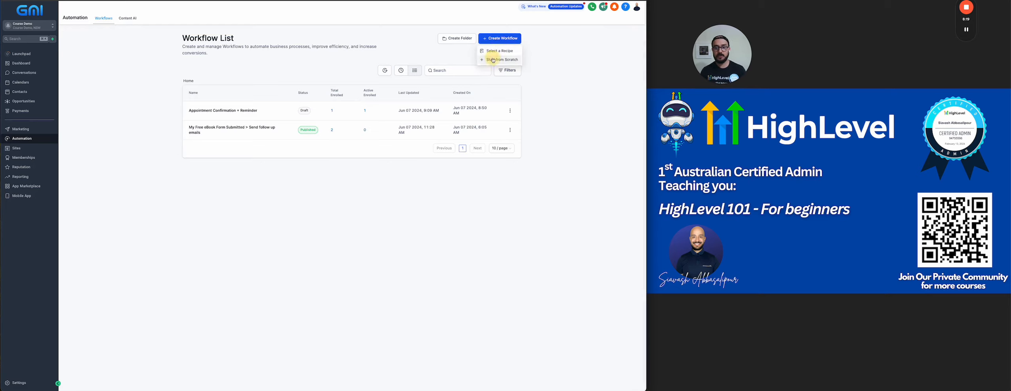
left_click(514, 50)
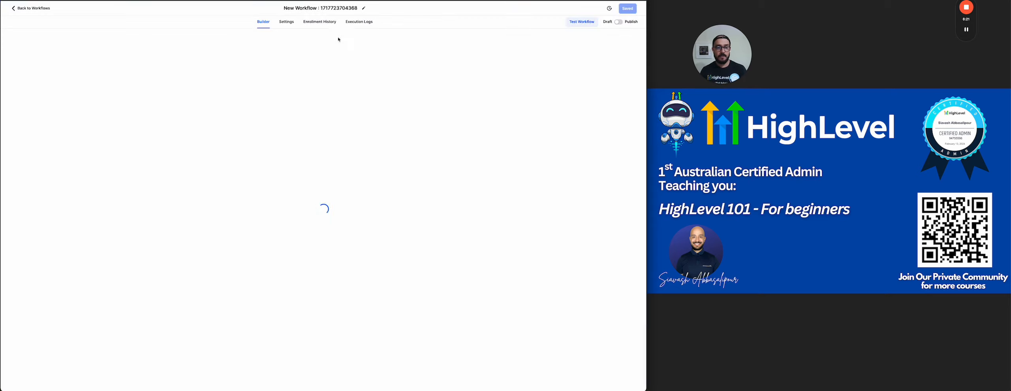
Rename the workflow to 'Free ebook Trigger Link Tapped > update opportunity Status'.
left_click(305, 9)
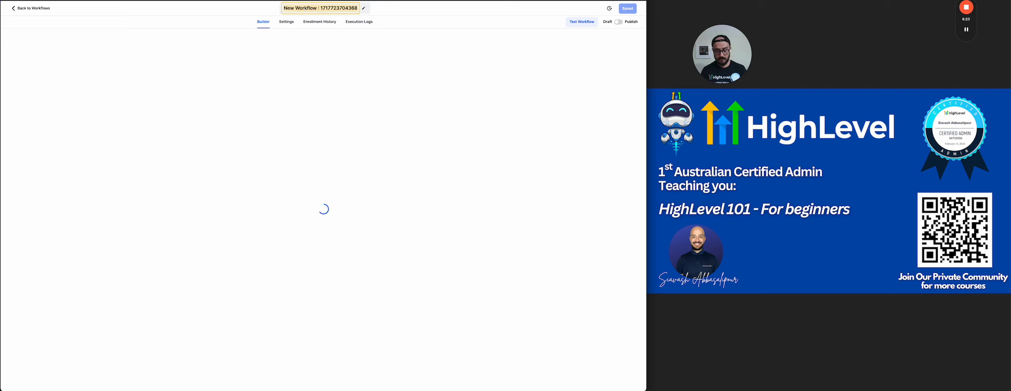
type("Free ebook")
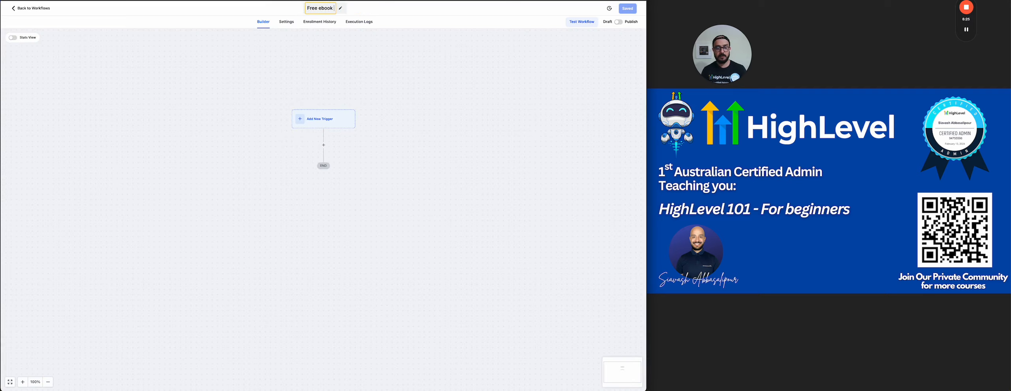
type(" Trigger Link")
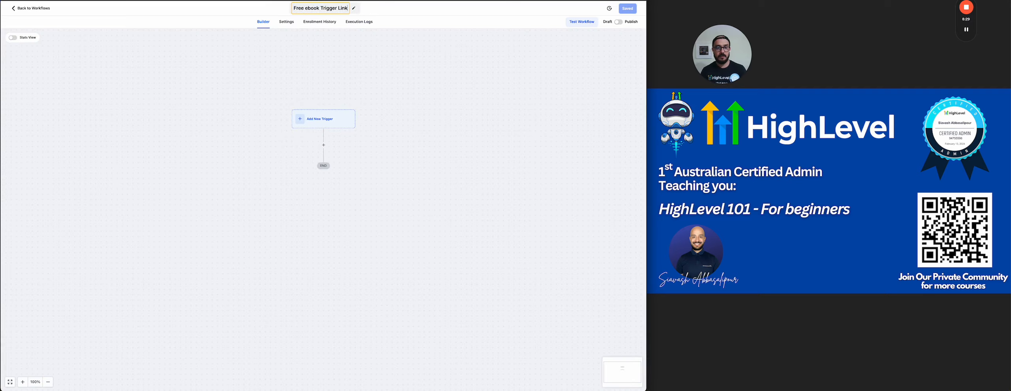
type(" Tap")
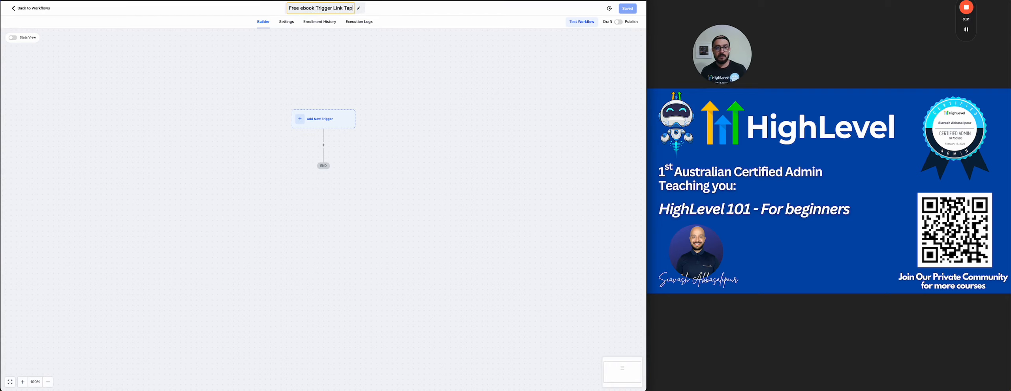
type("ped")
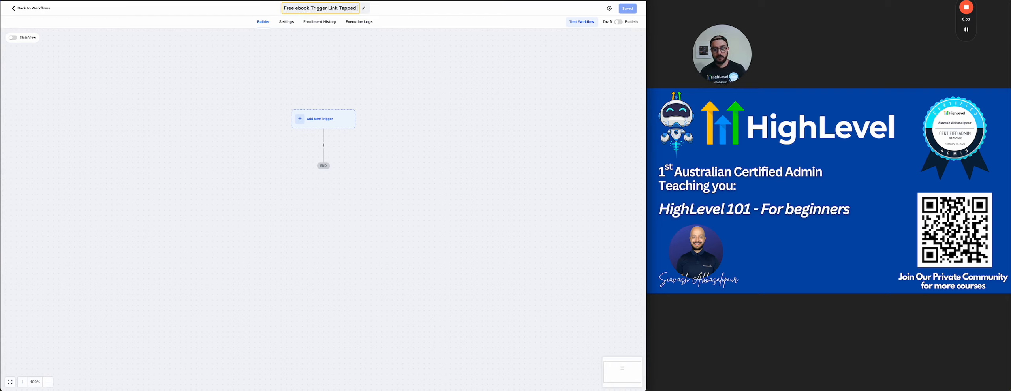
type(" >update oppo")
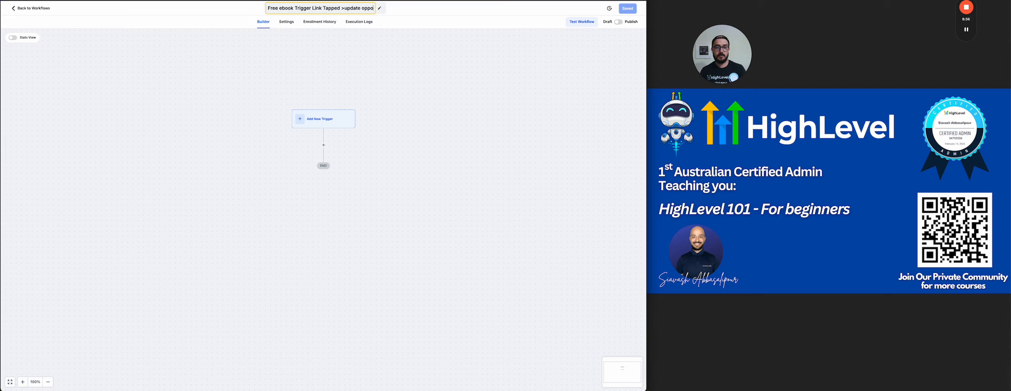
type("rtunity Status")
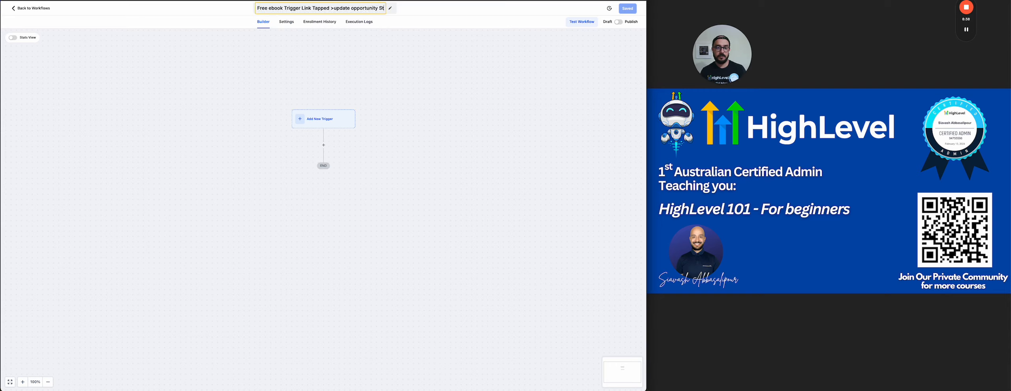
left_click(329, 8)
left_click(344, 47)
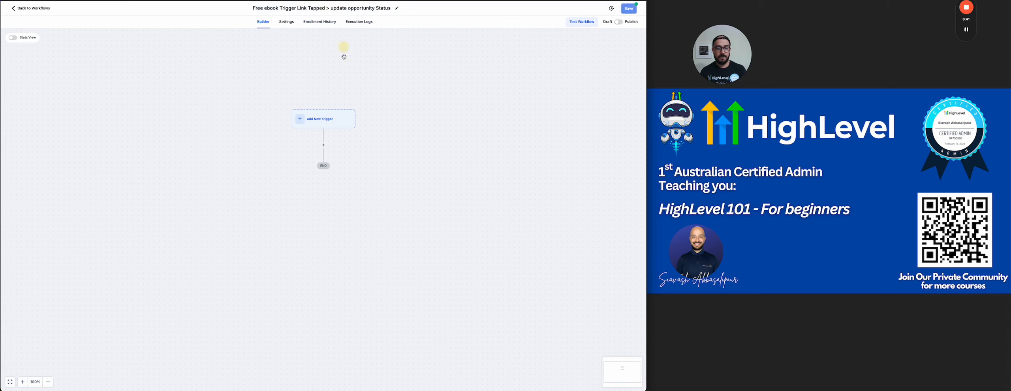
left_click(319, 125)
Add a Trigger Link Clicked trigger filtered to Trigger link = My ebook and save it.
left_click(524, 69)
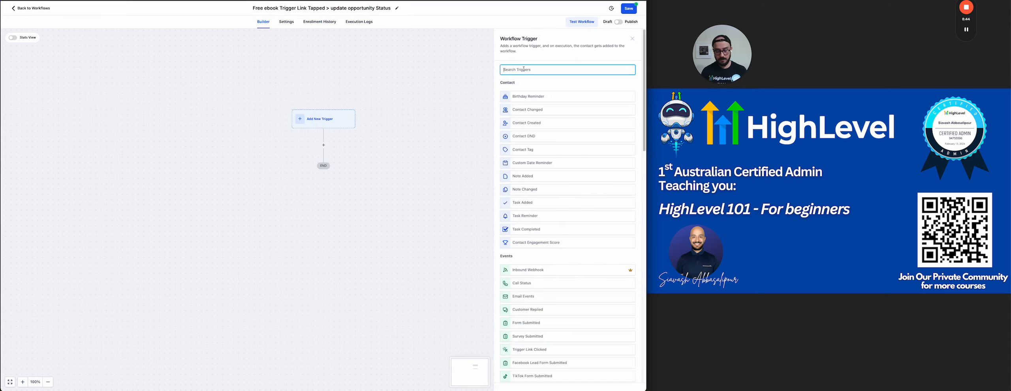
type("tri")
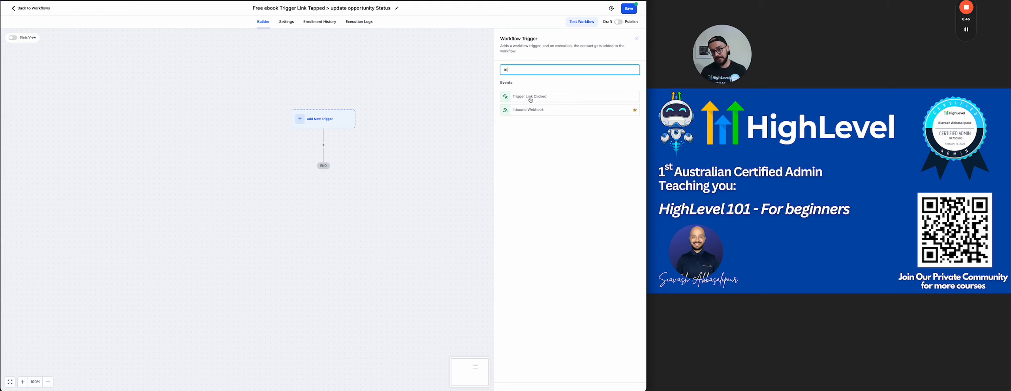
left_click(529, 97)
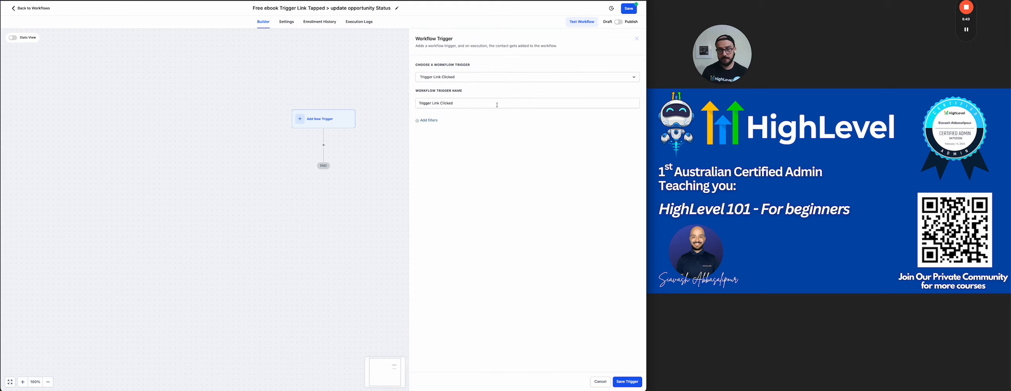
left_click(429, 120)
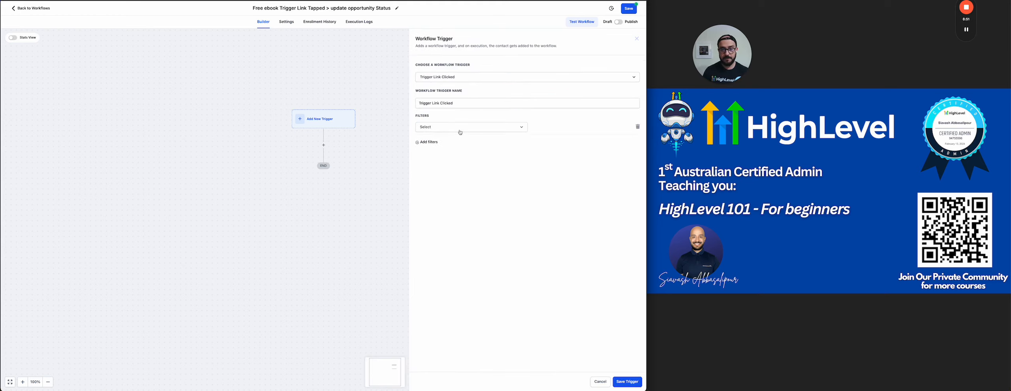
left_click(461, 129)
left_click(429, 163)
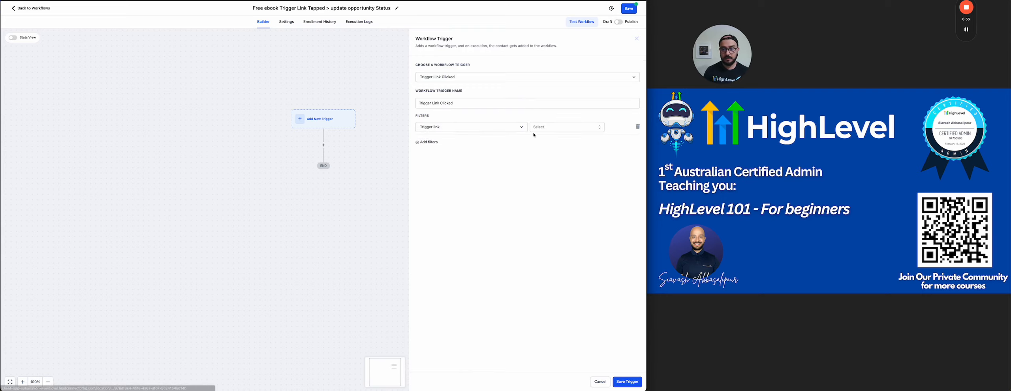
left_click(544, 127)
left_click(542, 150)
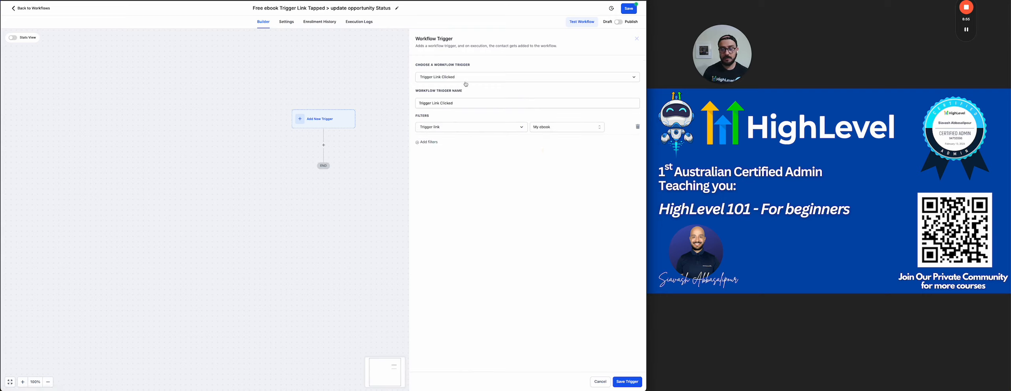
left_click(627, 382)
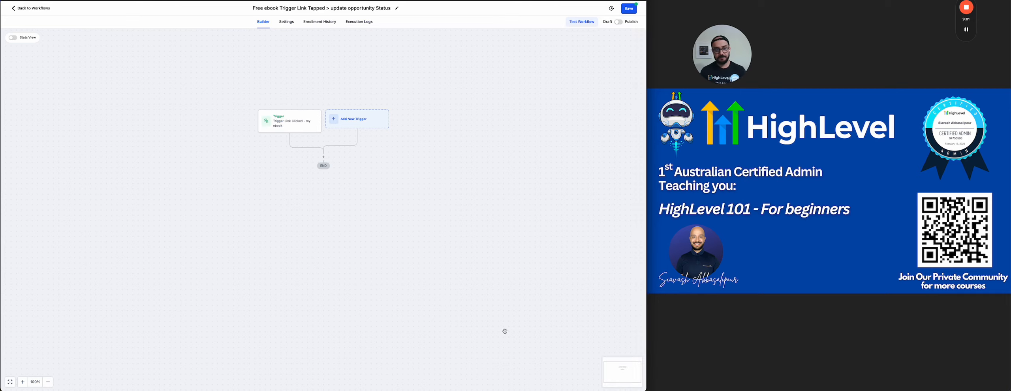
Add a Create/Update Opportunity action: My Free eBook Pipeline, Free ebook Downloaded, status open, value 1000.
left_click(325, 158)
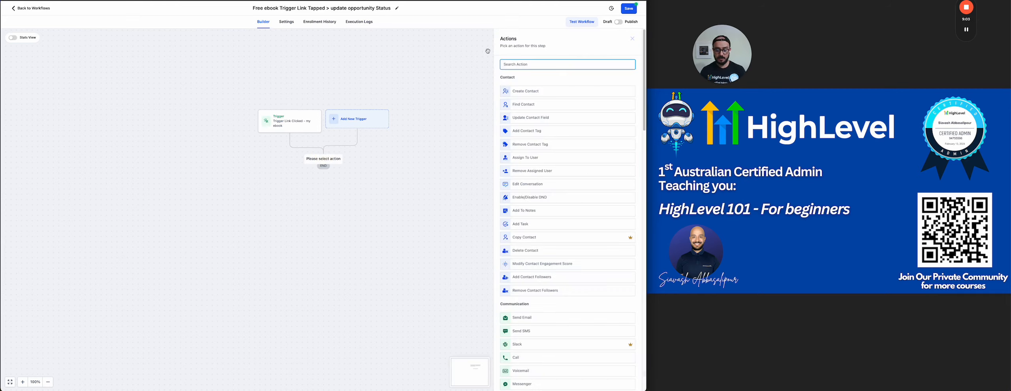
type("opp")
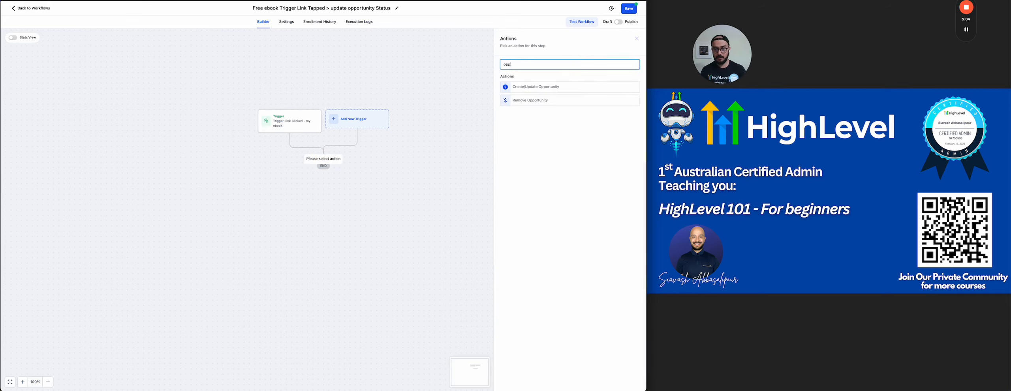
left_click(527, 87)
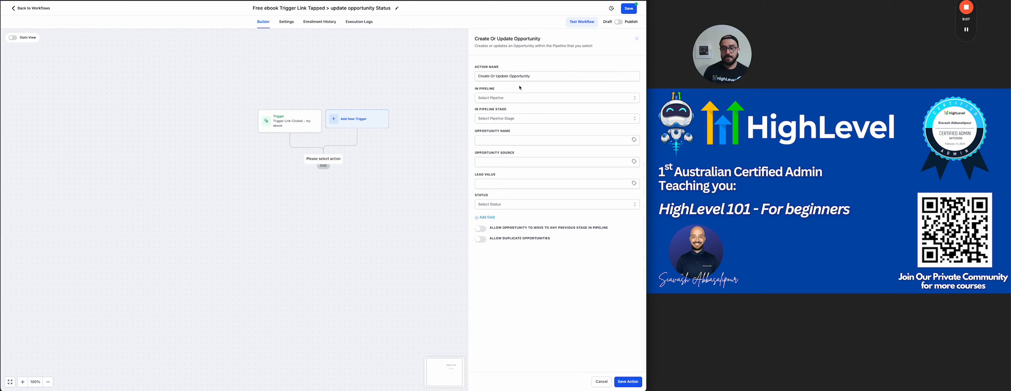
left_click(514, 98)
left_click(491, 123)
left_click(497, 119)
left_click(493, 153)
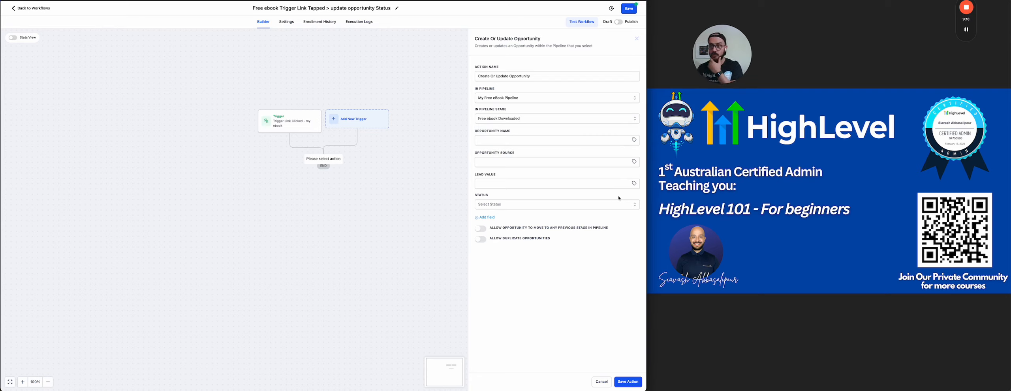
left_click(506, 204)
left_click(494, 218)
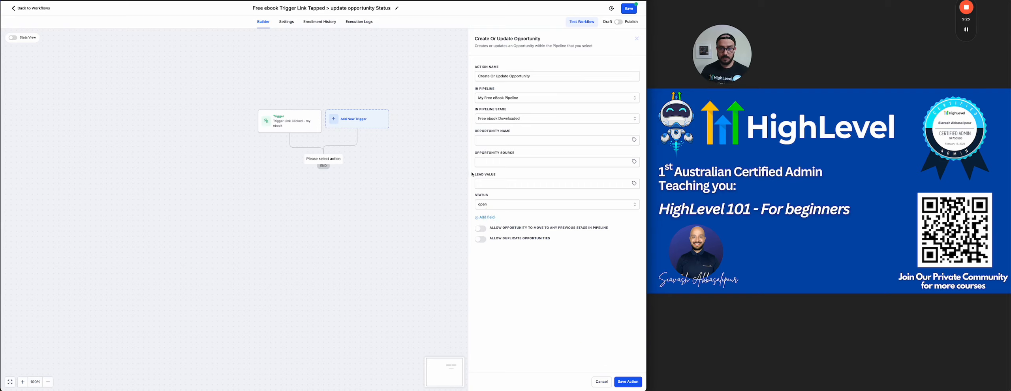
left_click(489, 184)
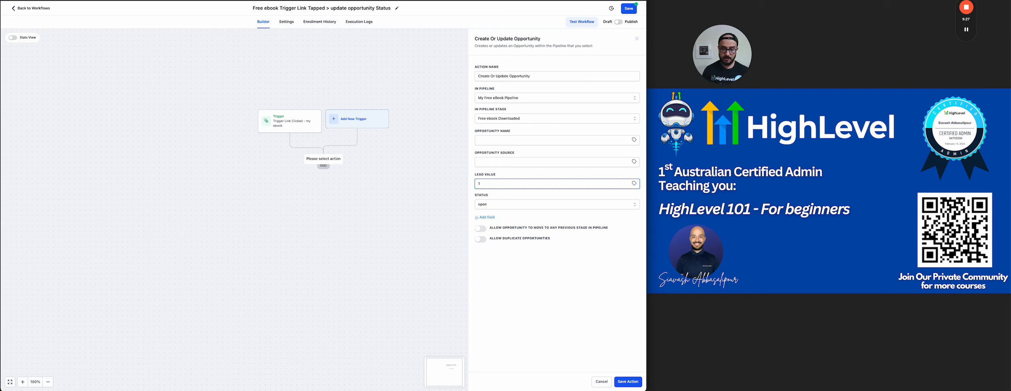
left_click(627, 382)
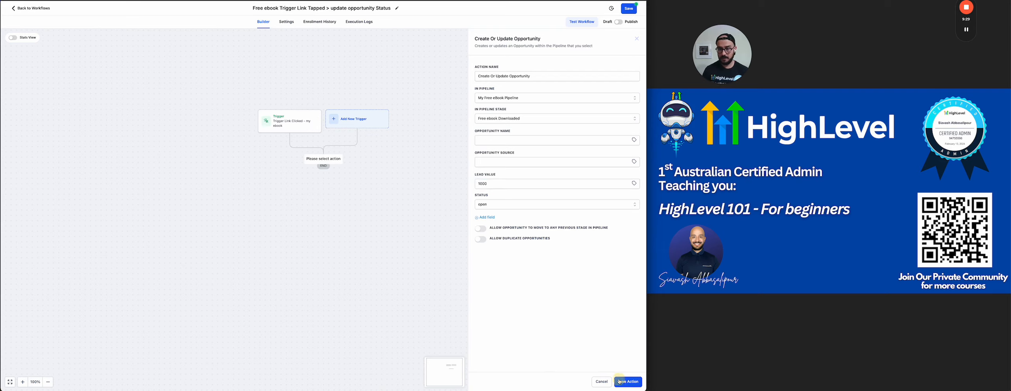
Publish and save the workflow, then return to the workflow list.
left_click(619, 21)
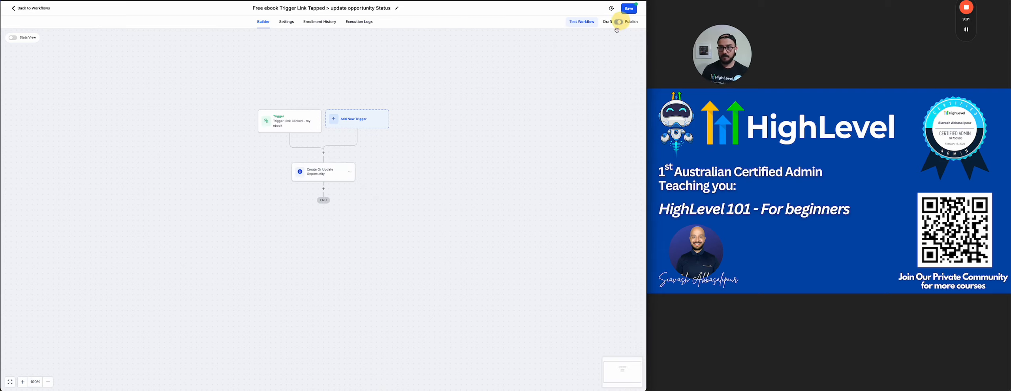
left_click(634, 9)
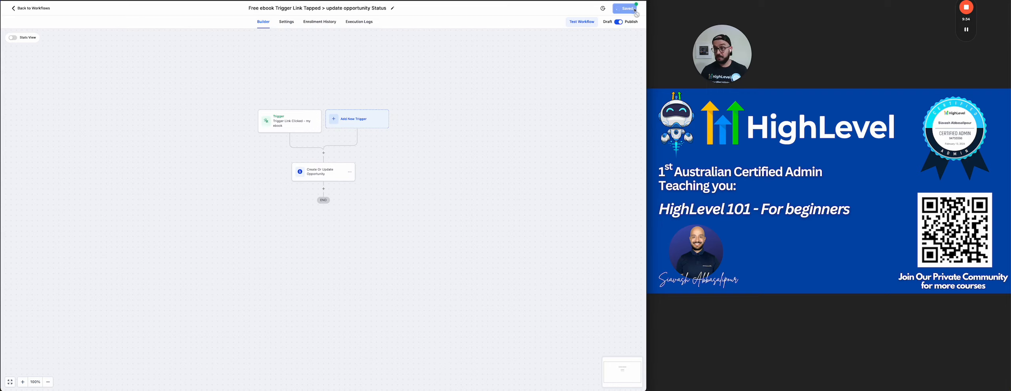
left_click(39, 9)
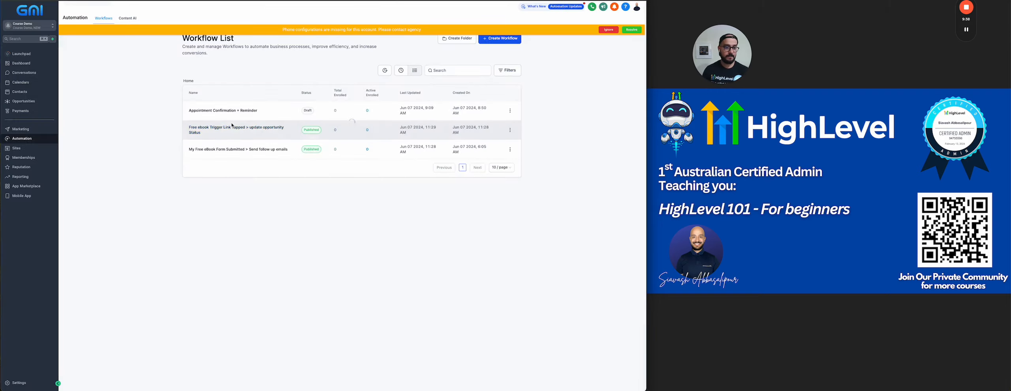
Delete the Wait 1min step from the form-submitted follow-up emails workflow.
left_click(208, 151)
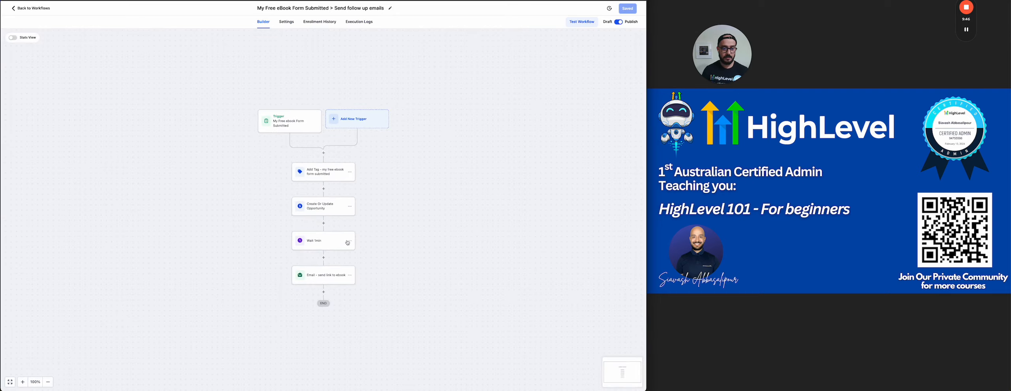
left_click(348, 241)
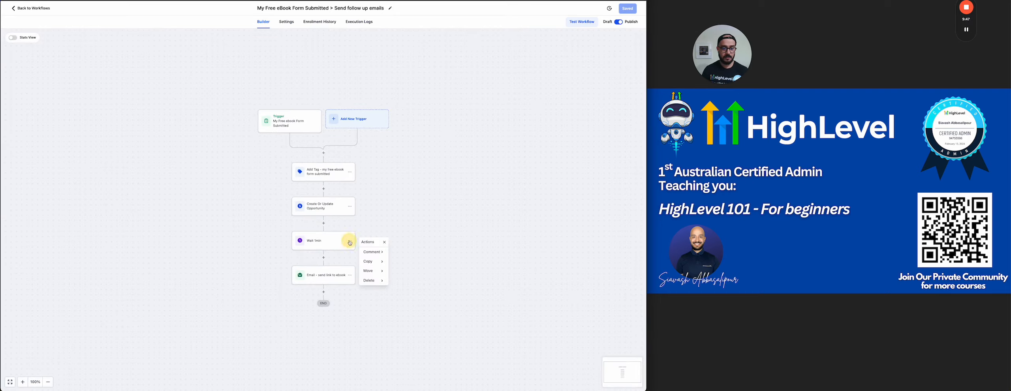
mouse_move(371, 281)
left_click(403, 252)
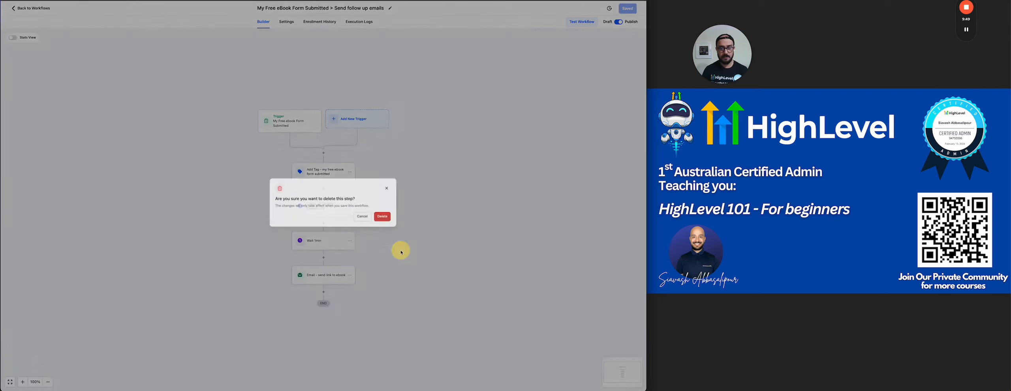
left_click(379, 213)
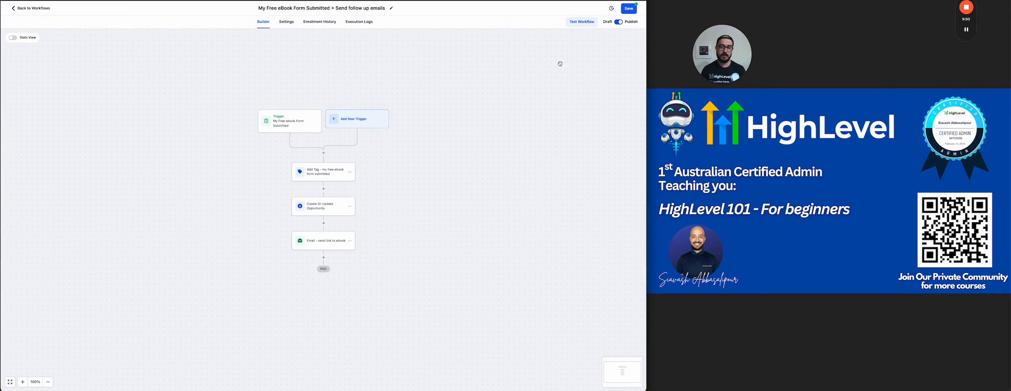
Save the workflow and go back to the workflow list.
left_click(624, 11)
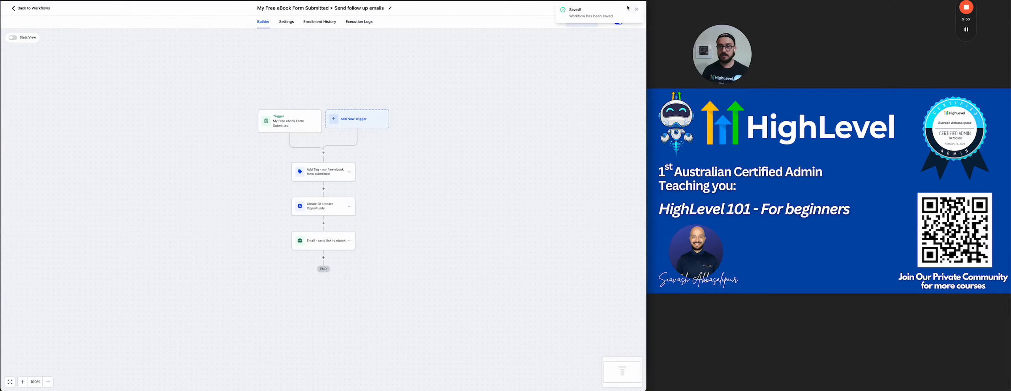
left_click(637, 10)
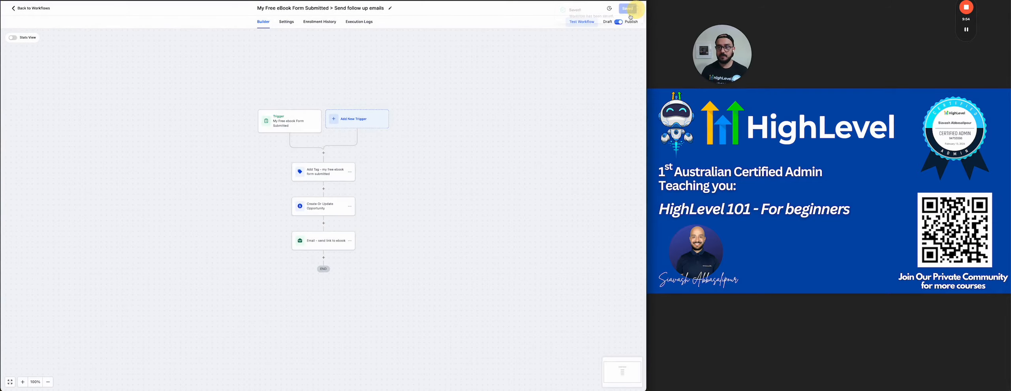
left_click(45, 8)
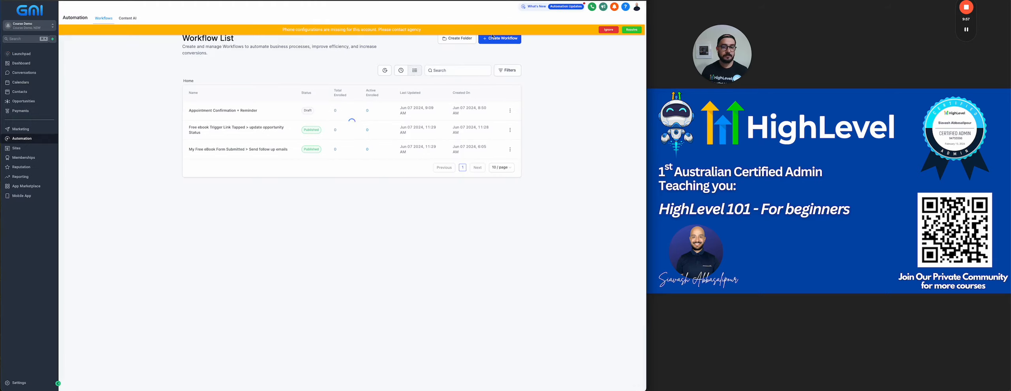
left_click(608, 29)
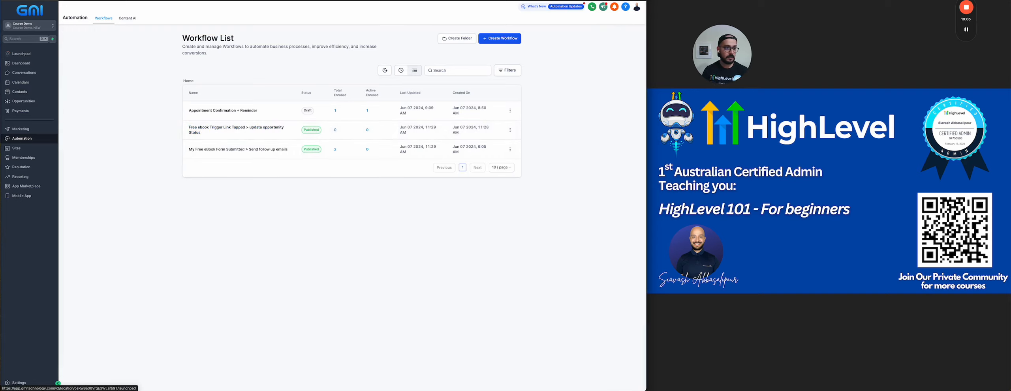
Open the free eBook sign-up form and enter the test contact's full name, e-mail and phone.
key("ctrl+Tab")
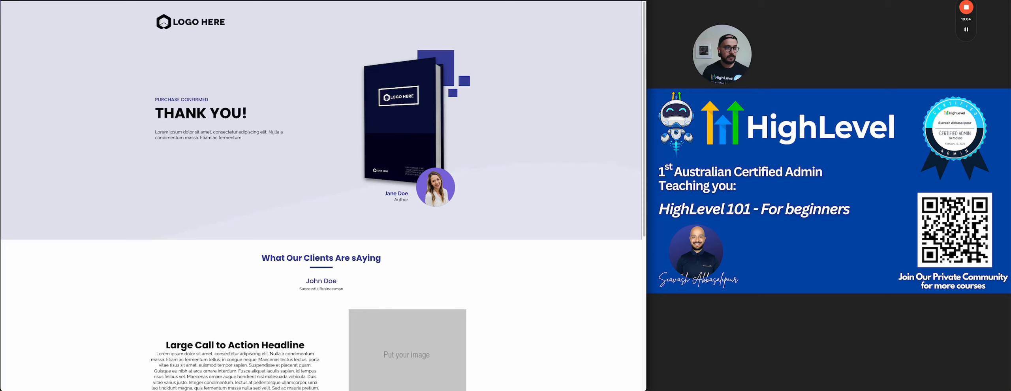
key("ctrl+Tab")
left_click(187, 117)
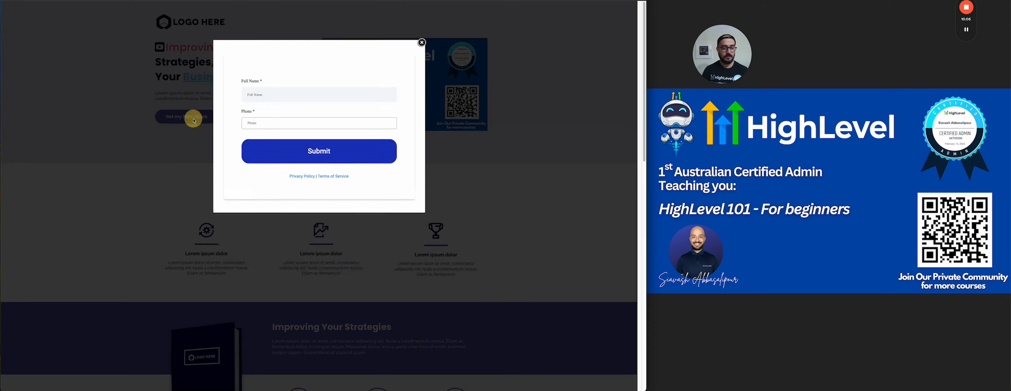
left_click(259, 94)
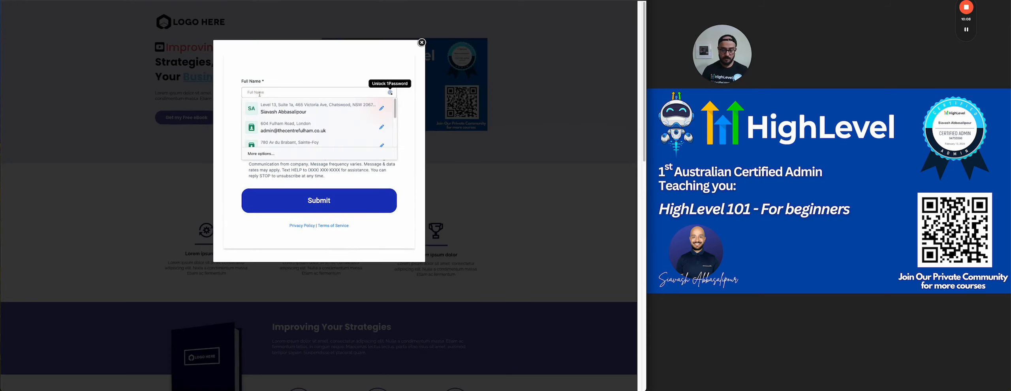
type("Ale")
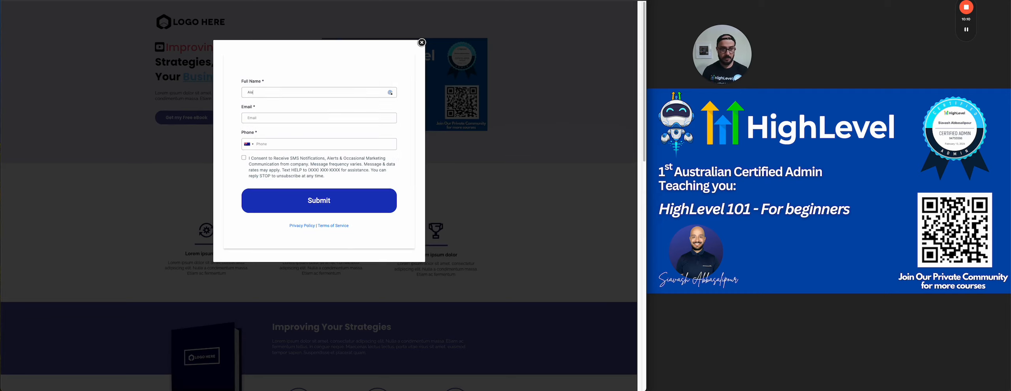
type("x Doe")
key("Tab")
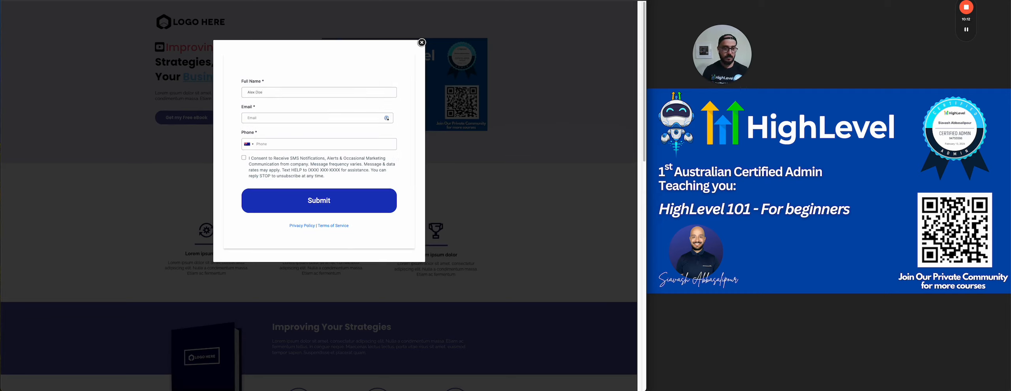
key("Tab")
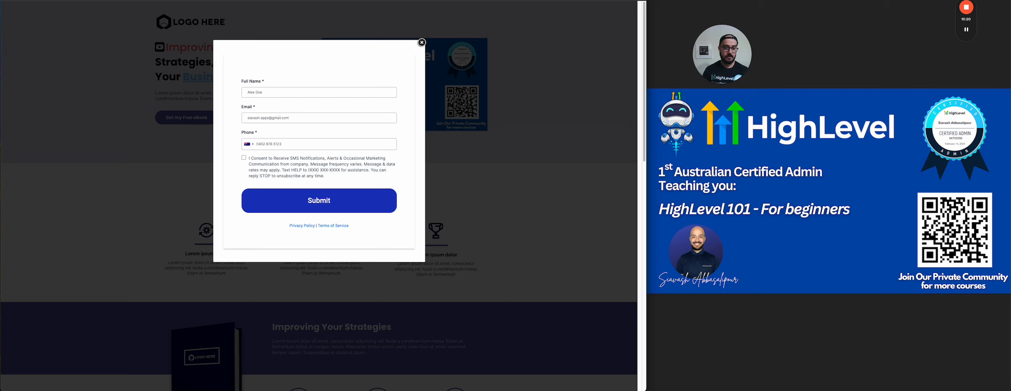
Tick SMS consent, submit, remove the extra phone digit and resubmit the form.
left_click(243, 159)
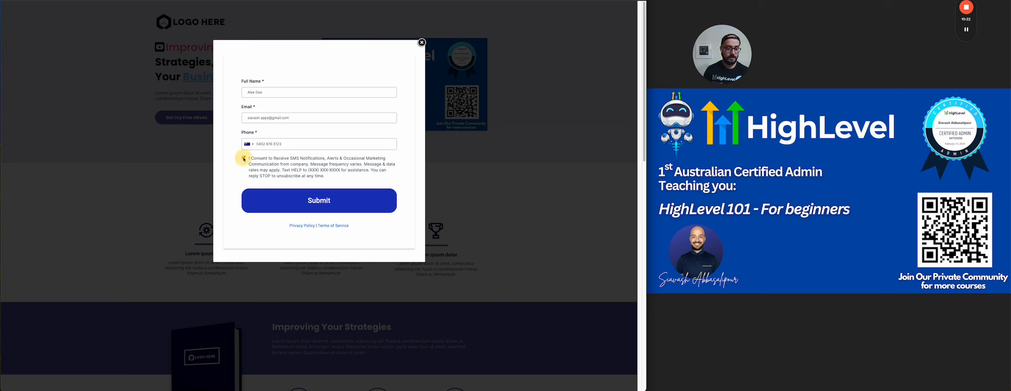
left_click(296, 200)
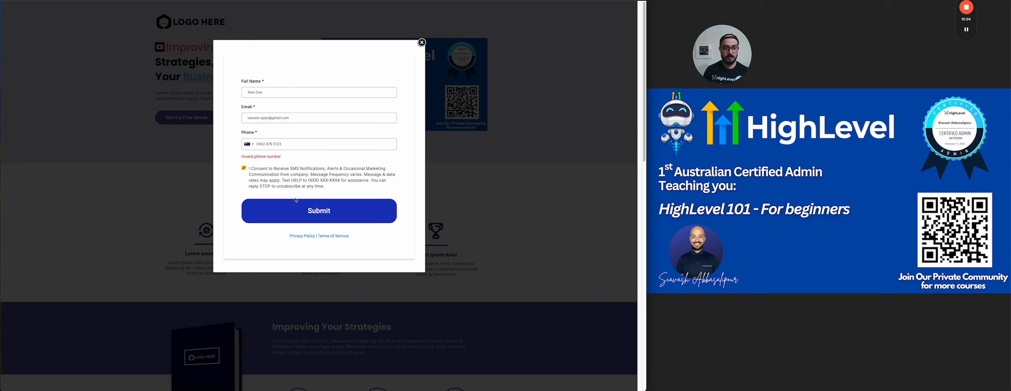
key("BackSpace")
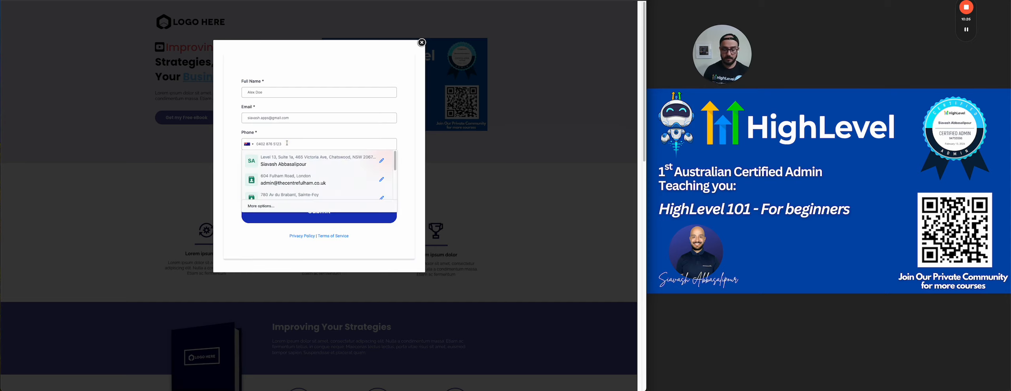
left_click(288, 210)
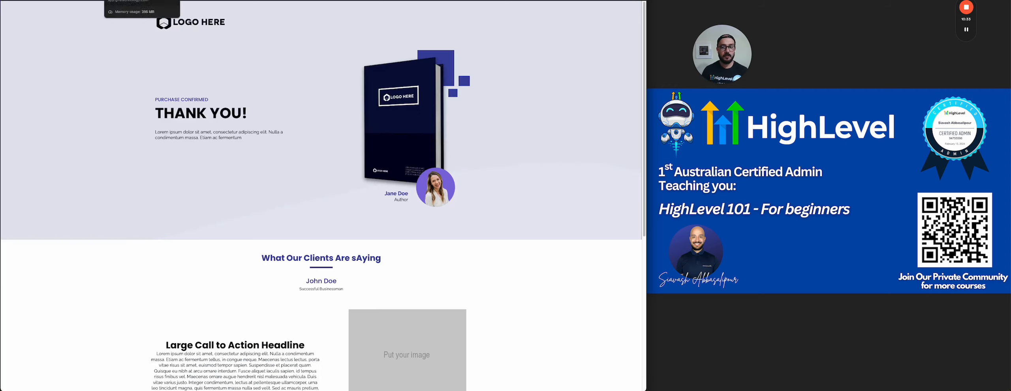
mouse_move(963, 32)
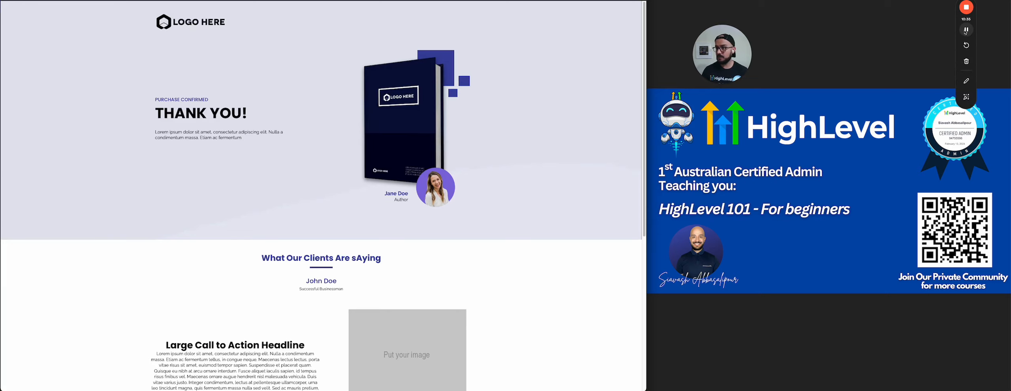
Open the eBook download email in Gmail, dismiss the toolbar tip and return to HighLevel.
left_click(966, 30)
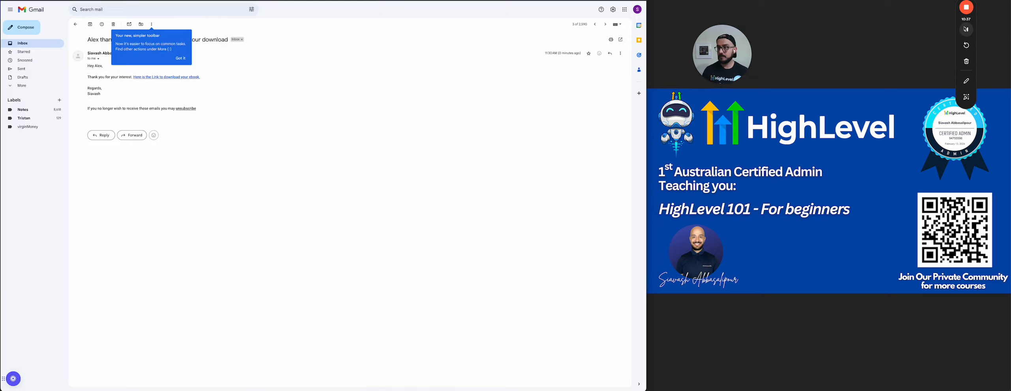
left_click(181, 60)
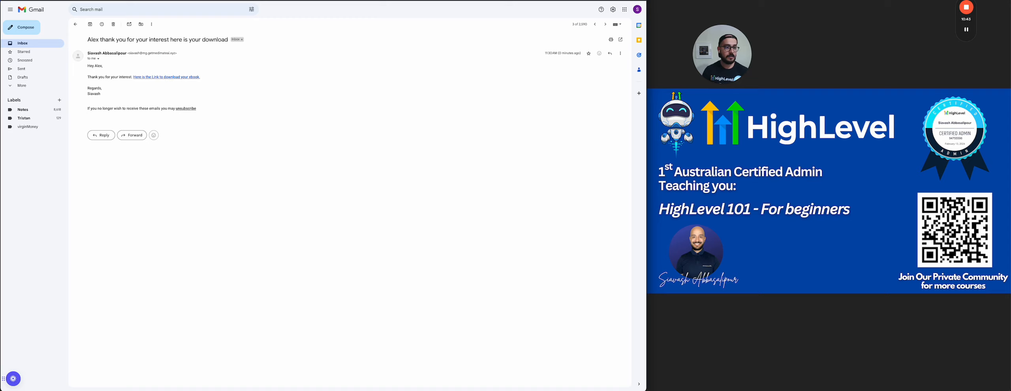
key("ctrl+Tab")
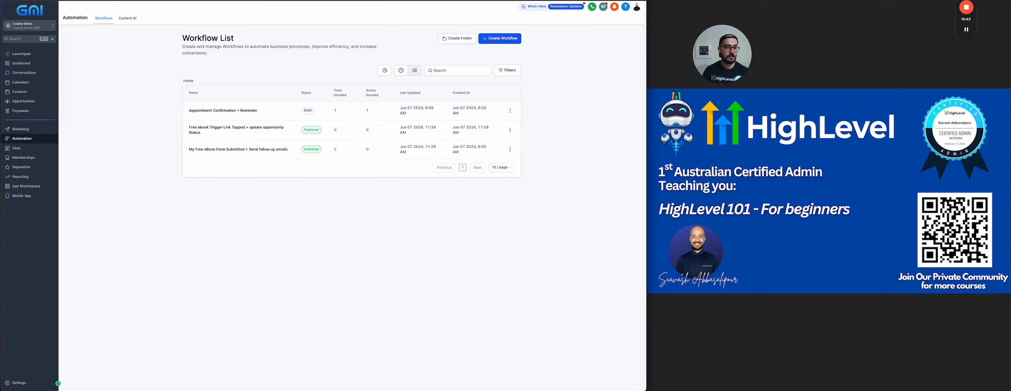
Click the email's download link and reload Opportunities to see the contact in Free ebook Downloaded.
left_click(23, 103)
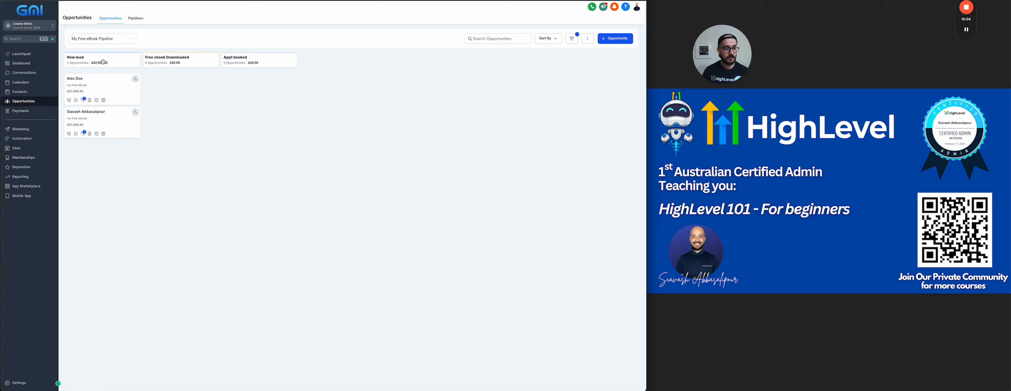
key("ctrl+Tab")
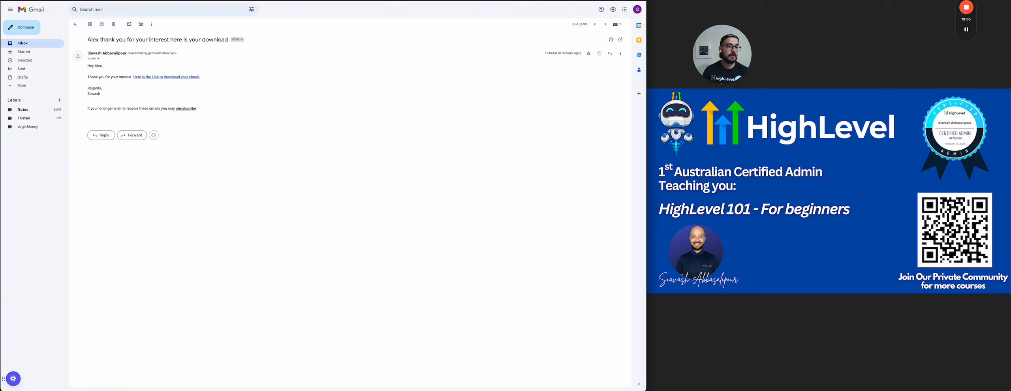
left_click(154, 78)
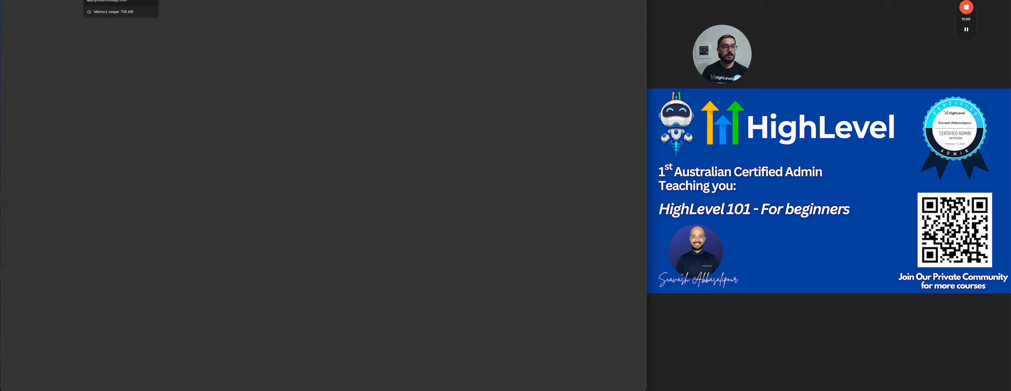
key("ctrl+shift+Tab")
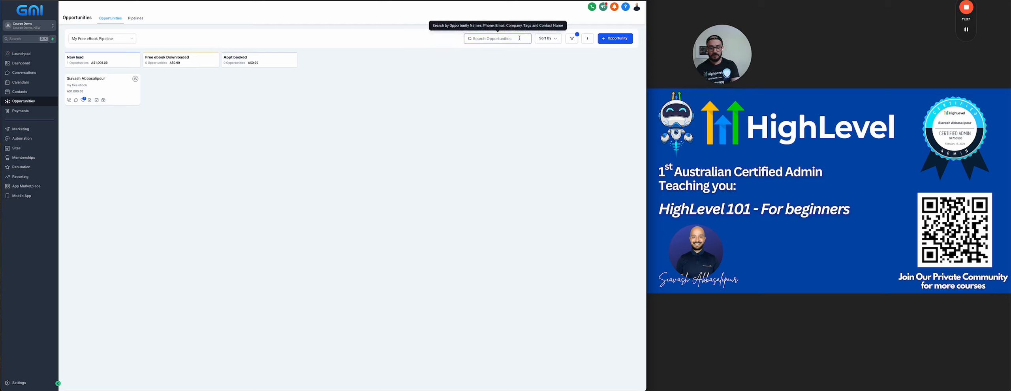
key("super+r")
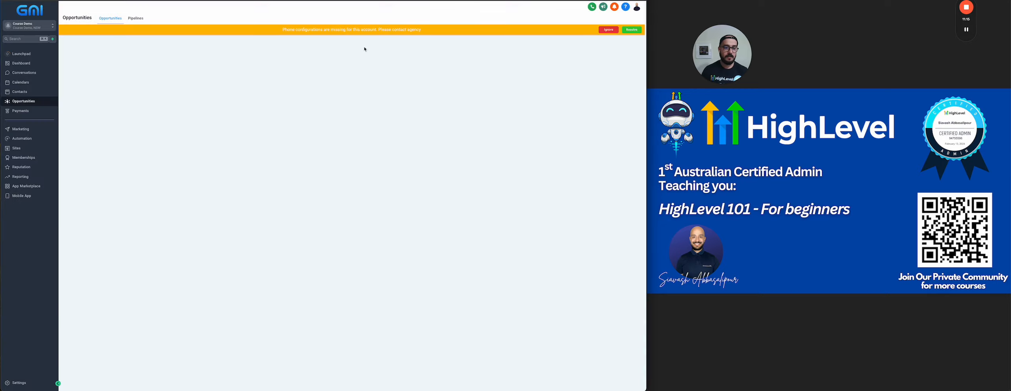
left_click(608, 30)
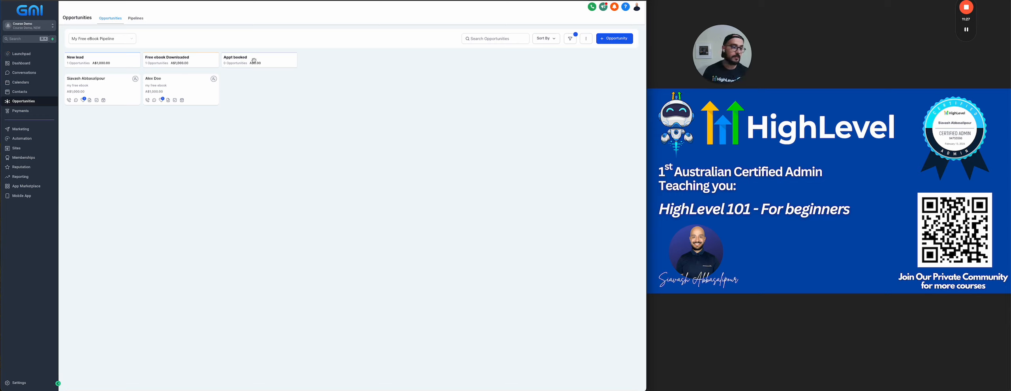
left_click(22, 139)
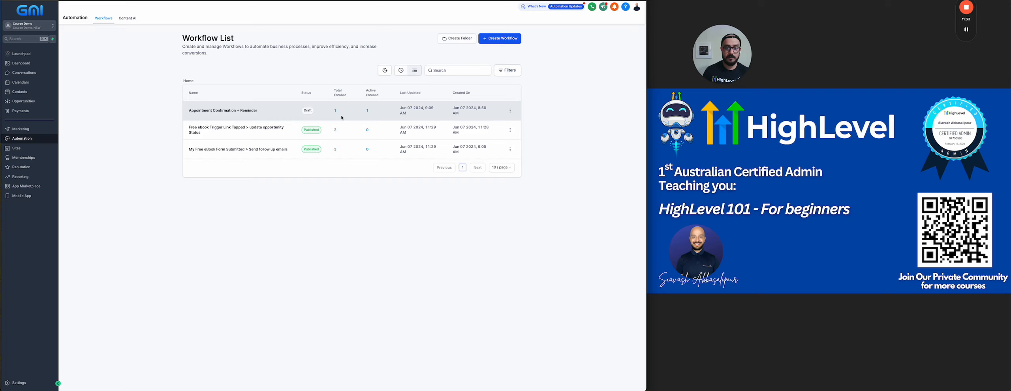
In Appointment Confirmation + Reminder, add an opportunity step: My Free eBook Pipeline, Appt booked, won, 1000.
left_click(220, 108)
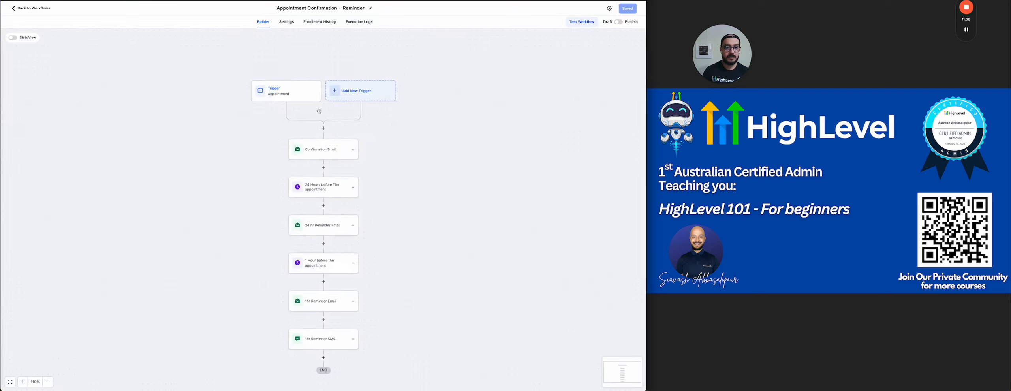
left_click(323, 154)
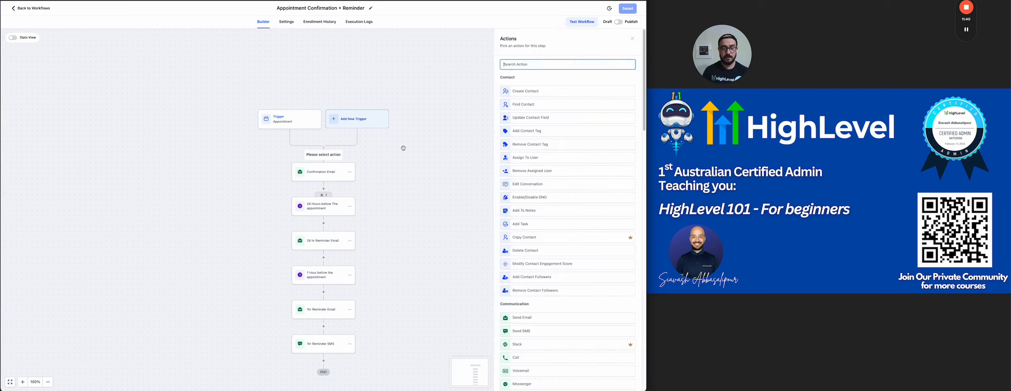
type("opp")
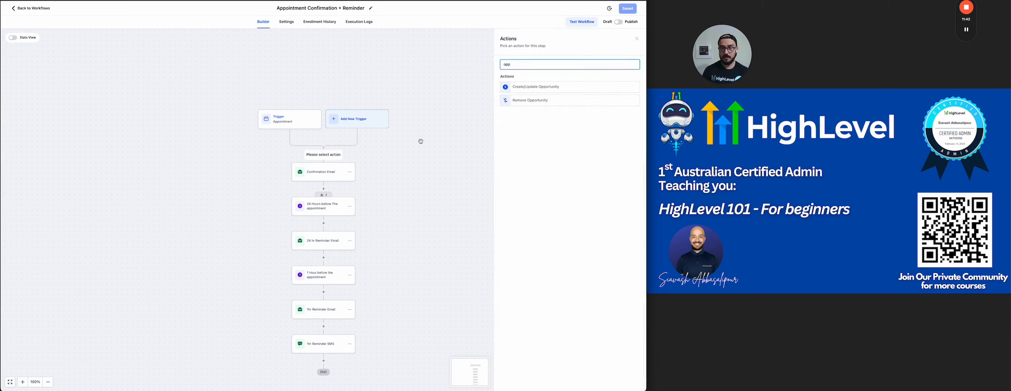
left_click(537, 87)
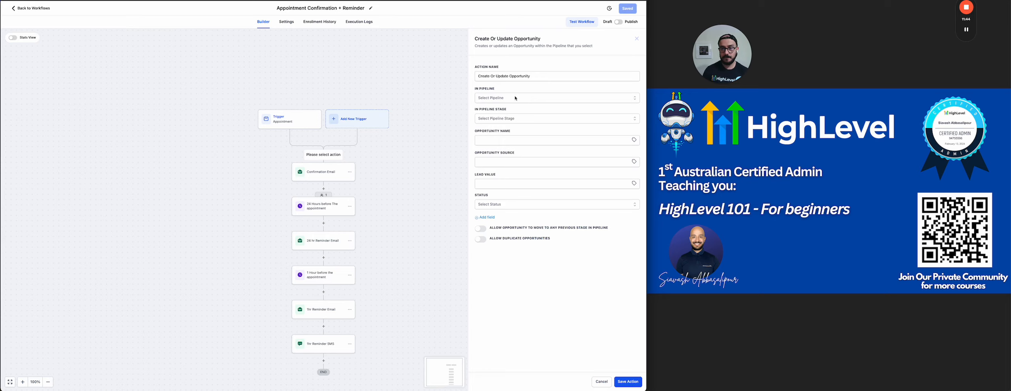
left_click(483, 98)
left_click(509, 118)
left_click(509, 119)
left_click(492, 157)
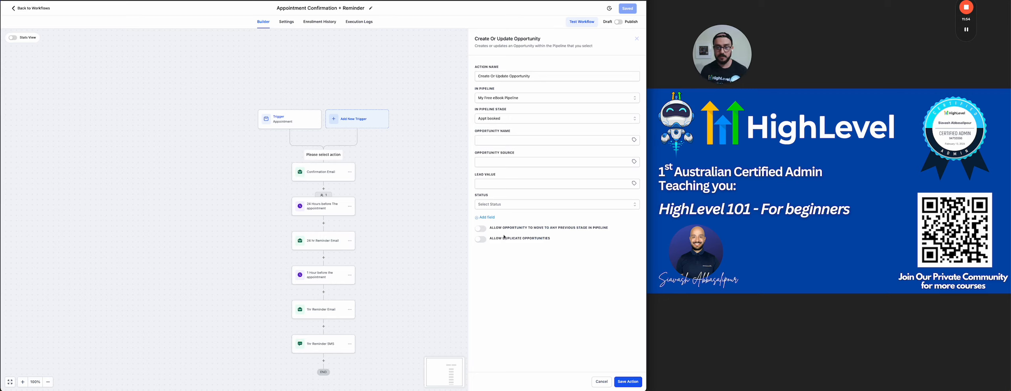
left_click(515, 208)
left_click(483, 225)
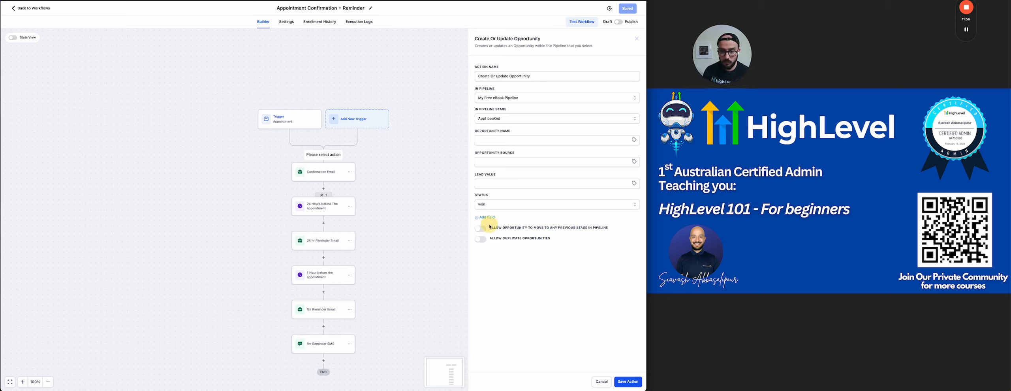
left_click(506, 181)
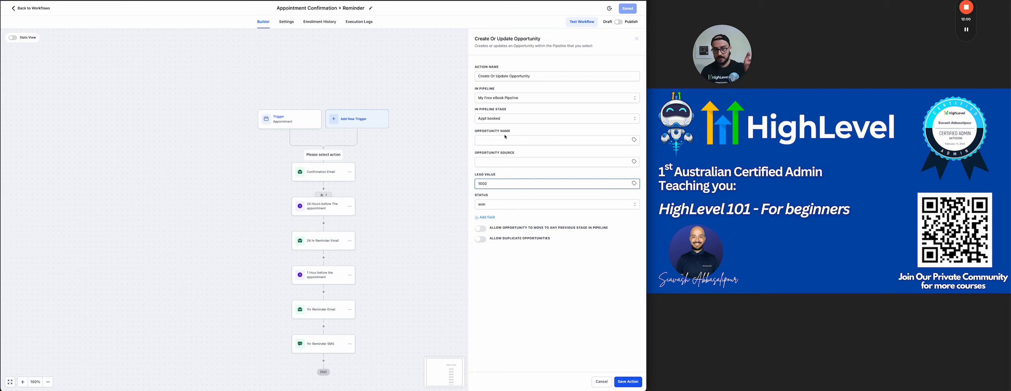
left_click(628, 380)
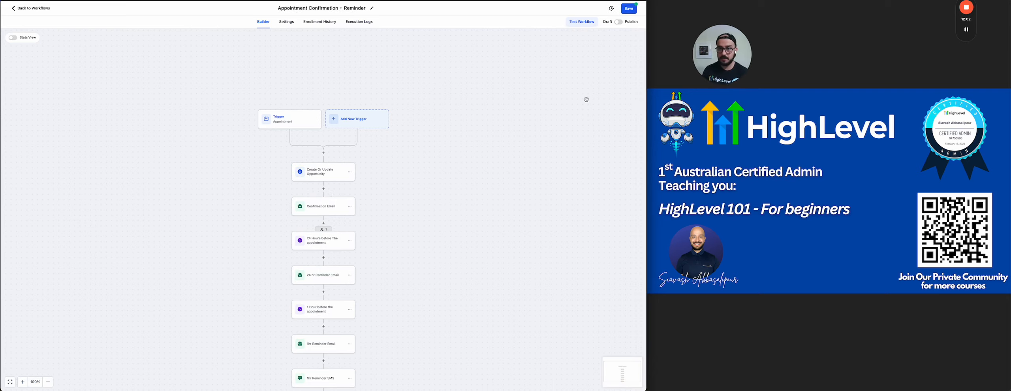
Publish and save the workflow, then return to the workflow list.
left_click(619, 22)
left_click(629, 9)
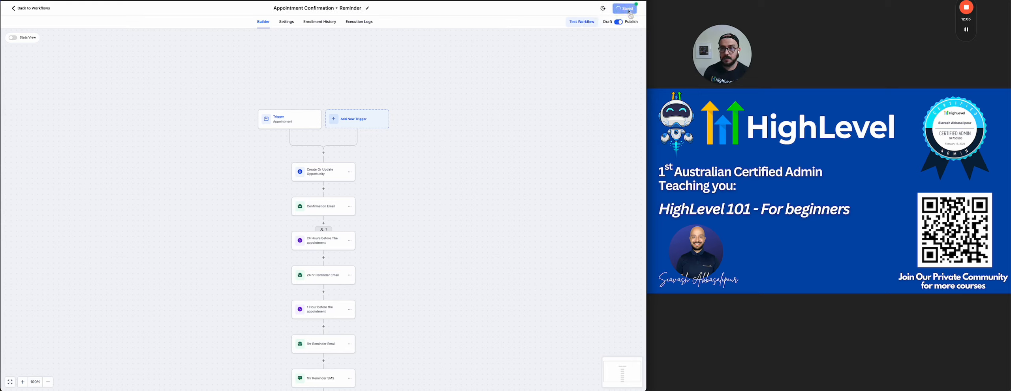
left_click(34, 9)
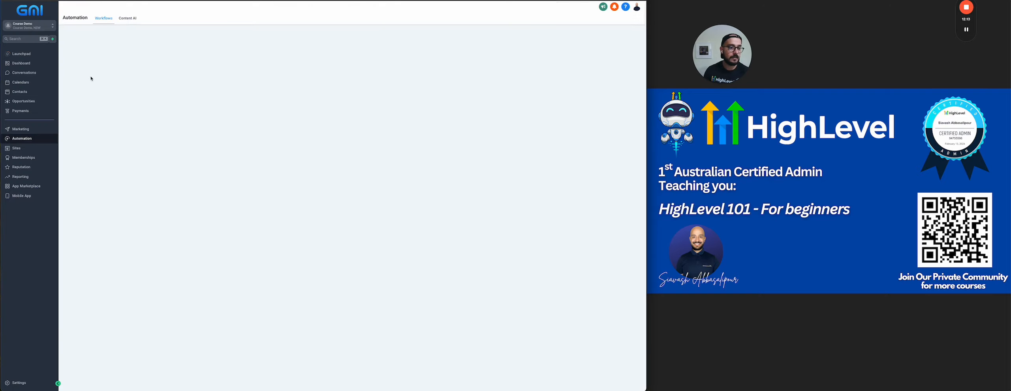
Copy My test calendar 123's permanent booking link from Calendar Settings and load it.
left_click(22, 83)
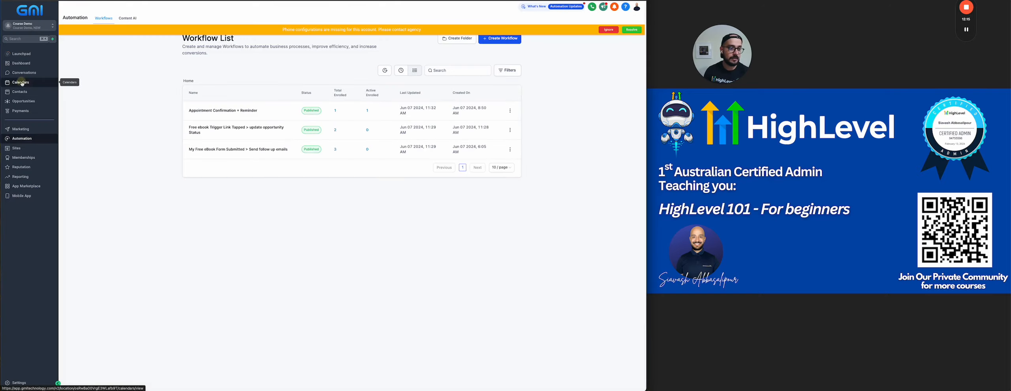
left_click(608, 30)
left_click(158, 18)
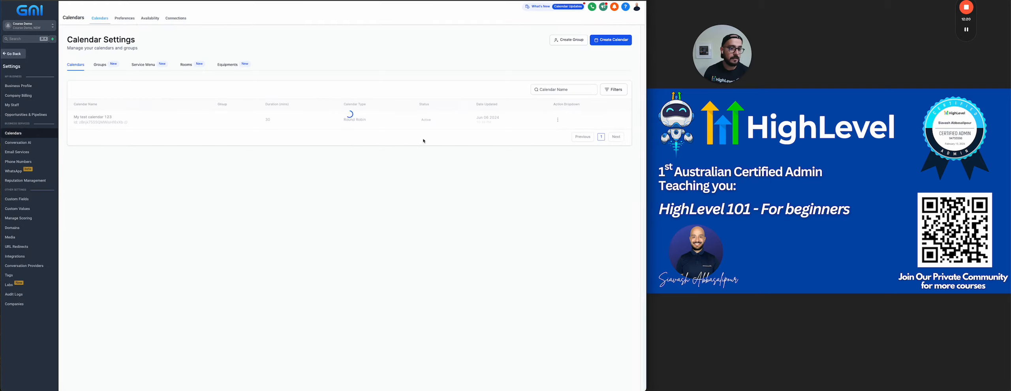
left_click(557, 119)
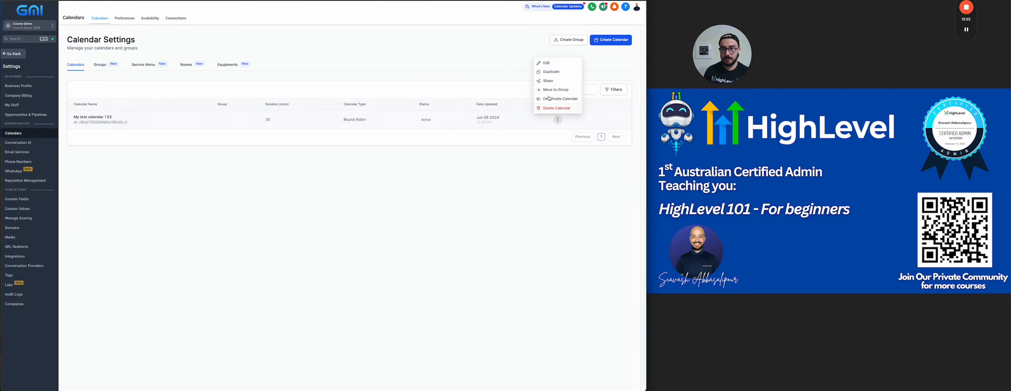
left_click(547, 84)
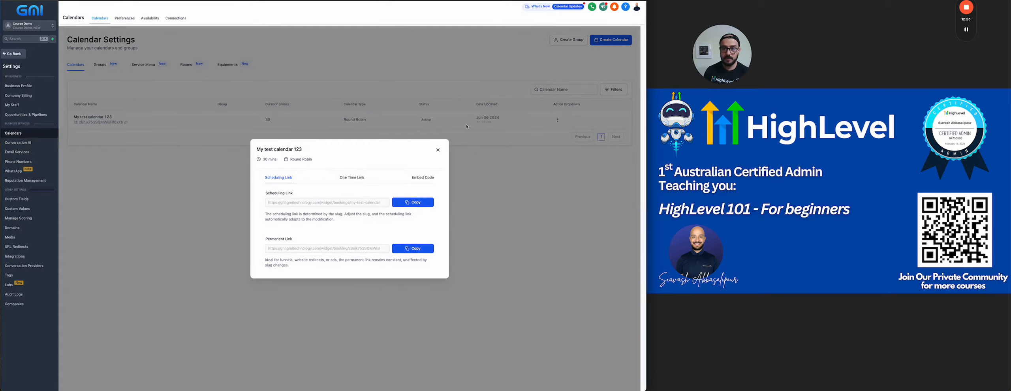
left_click(409, 249)
key("ctrl+Tab")
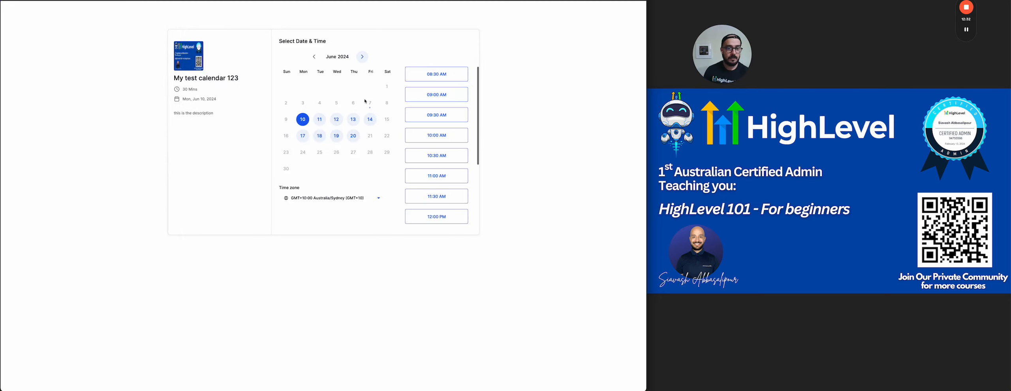
Choose the June 10 08:30 AM slot and enter the test contact's last name.
left_click(425, 78)
left_click(455, 75)
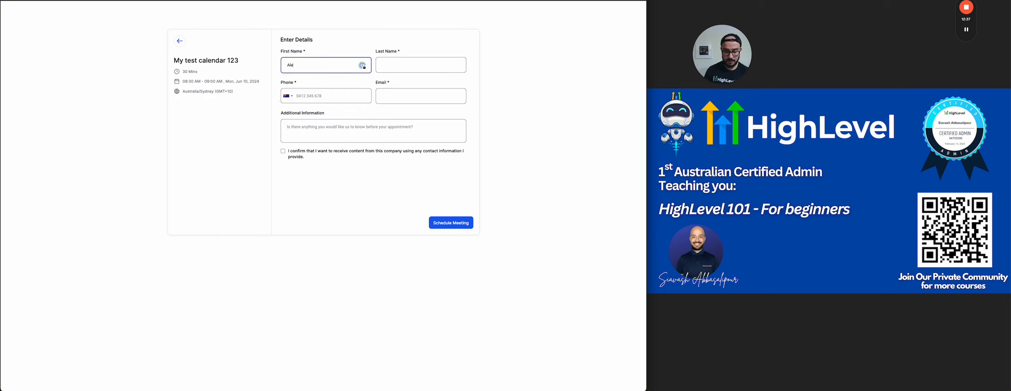
key("Tab")
type("Doe")
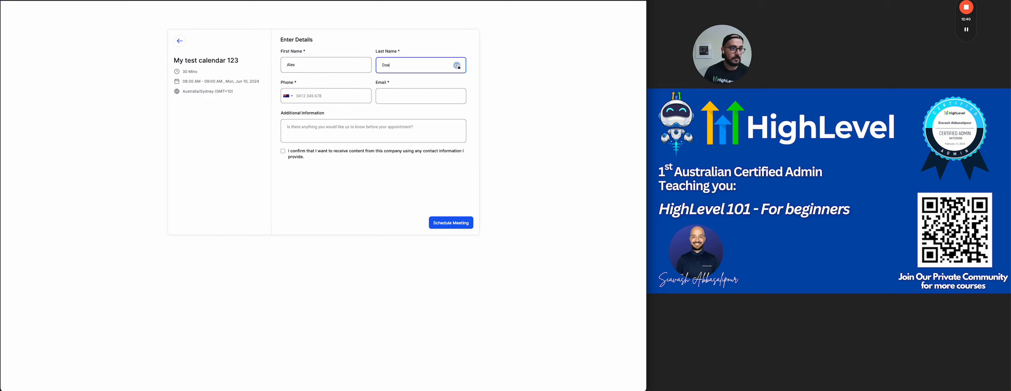
Copy a saved contact's phone number from Contacts and paste it into the booking form.
key("ctrl+w")
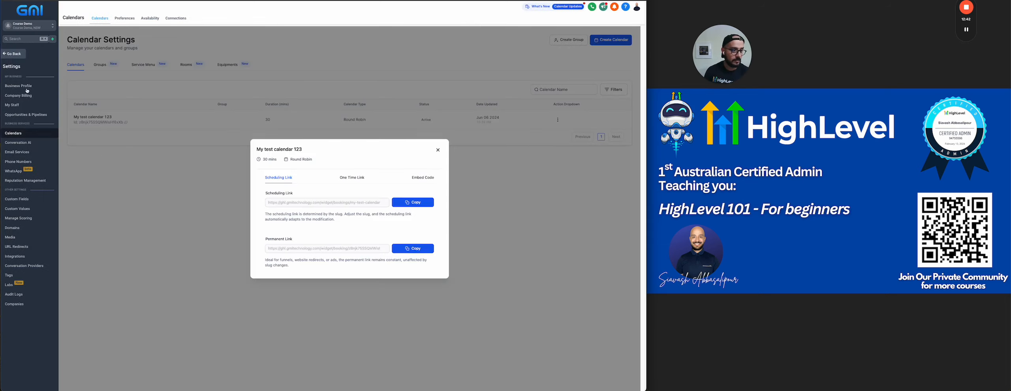
left_click(16, 54)
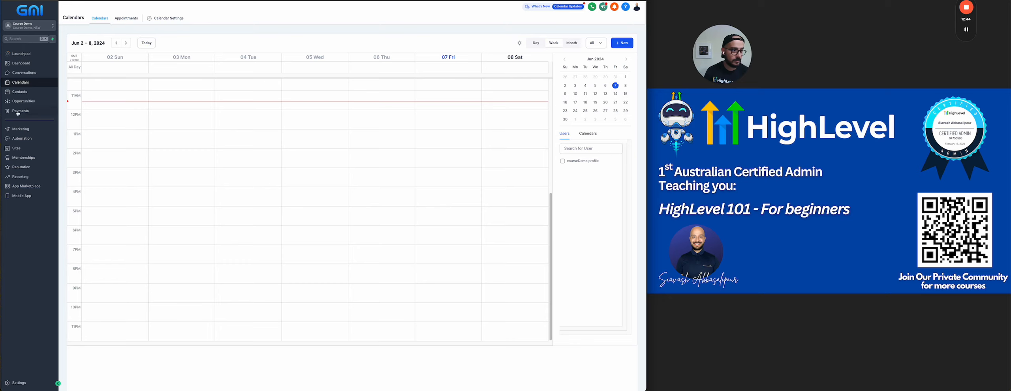
left_click(20, 92)
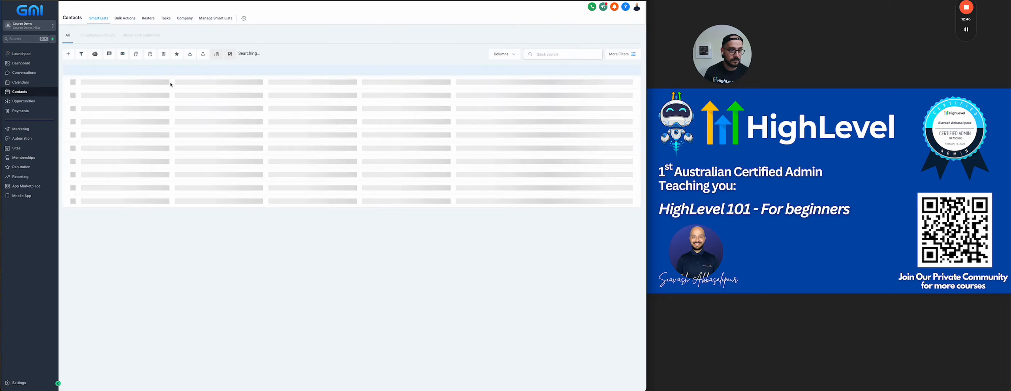
left_click(225, 91)
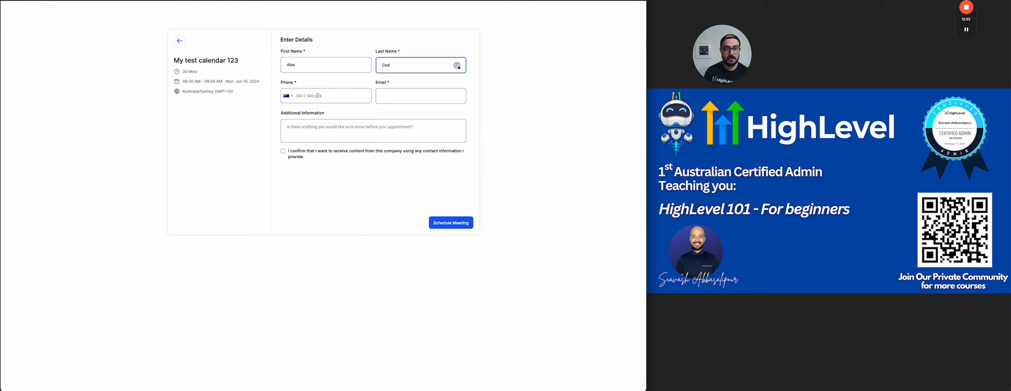
left_click(364, 91)
key("ctrl+v")
Enter the test contact's e-mail, tick the consent box and schedule the meeting.
left_click(410, 102)
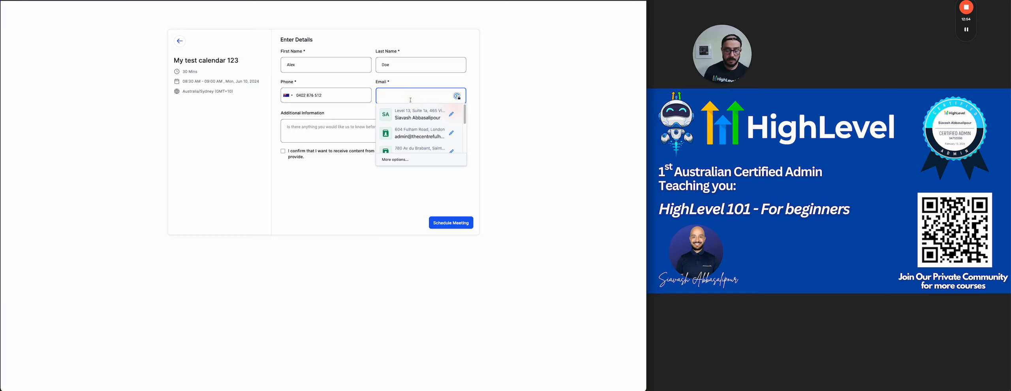
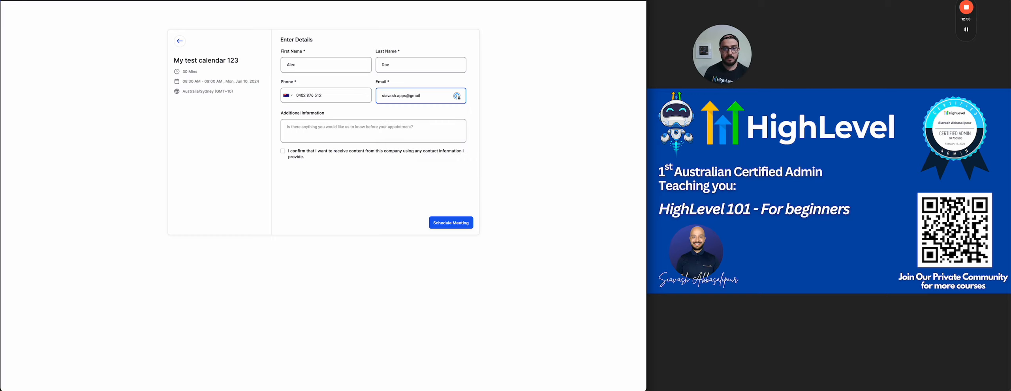
left_click(283, 151)
left_click(467, 223)
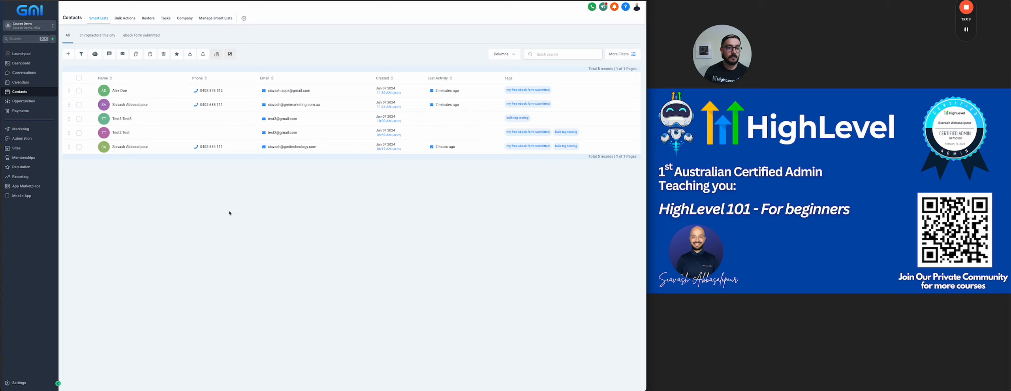
Remove the 'Status is Open' filter from the Opportunities board to show the won A$1,000 opportunity.
left_click(20, 139)
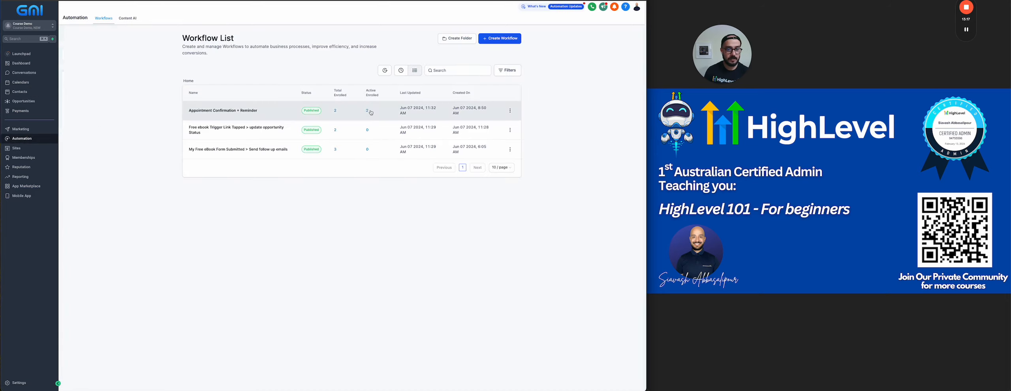
left_click(24, 102)
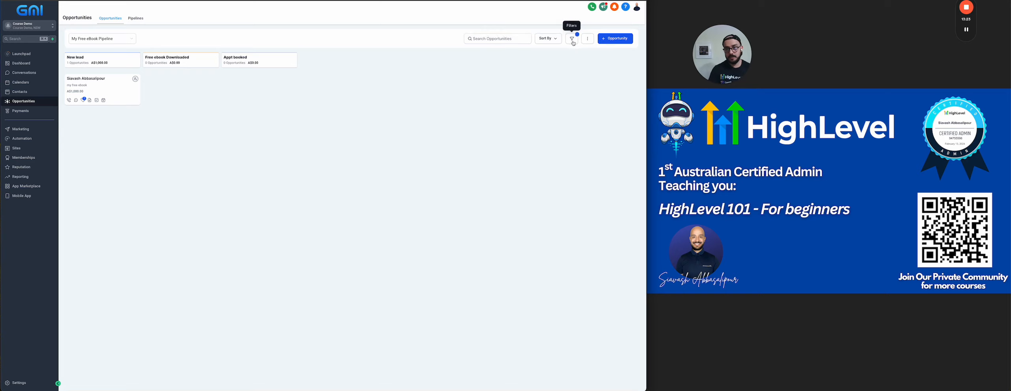
left_click(573, 39)
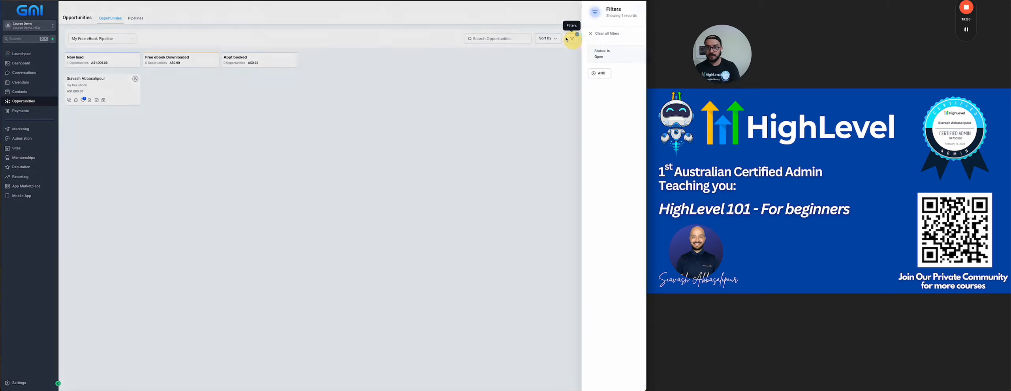
left_click(630, 55)
left_click(637, 8)
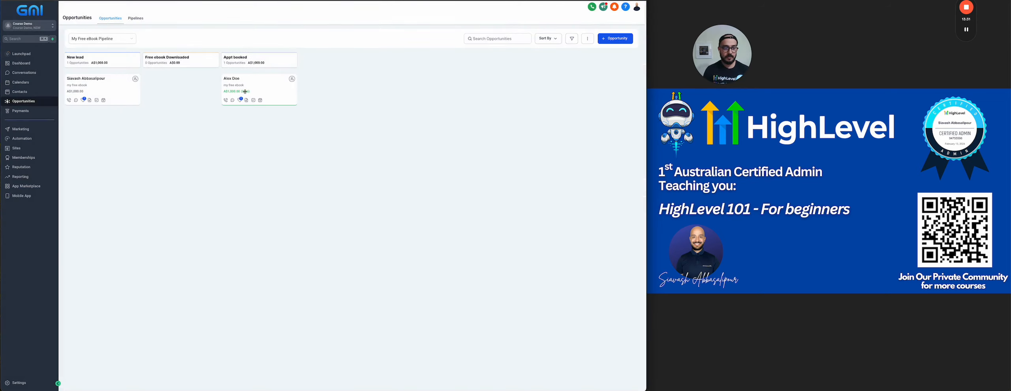
Switch to the Dashboard to view the opportunity and eBook pipeline widgets.
left_click(27, 61)
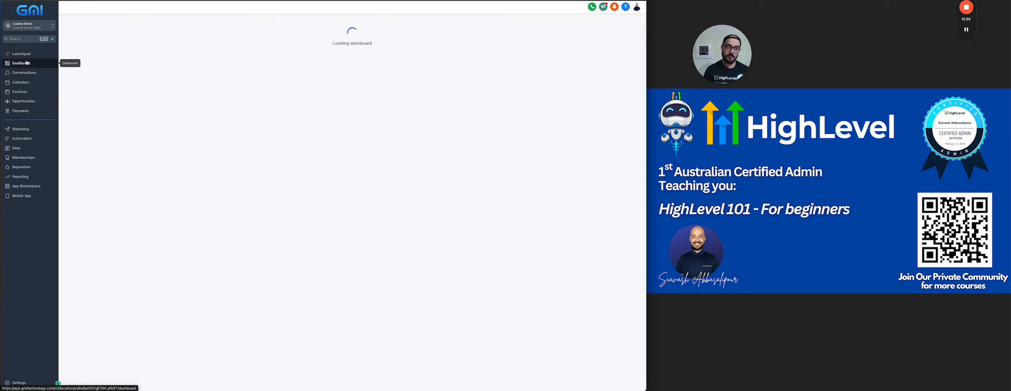